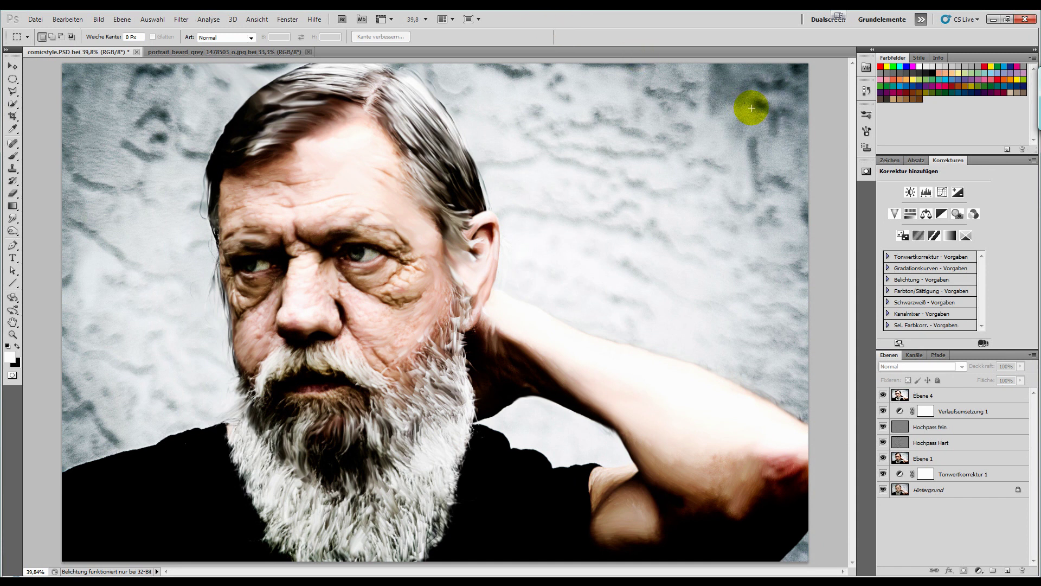
Compare the comic portrait with the original photo, then switch to portrait_beard_grey.
alt+click(884, 491)
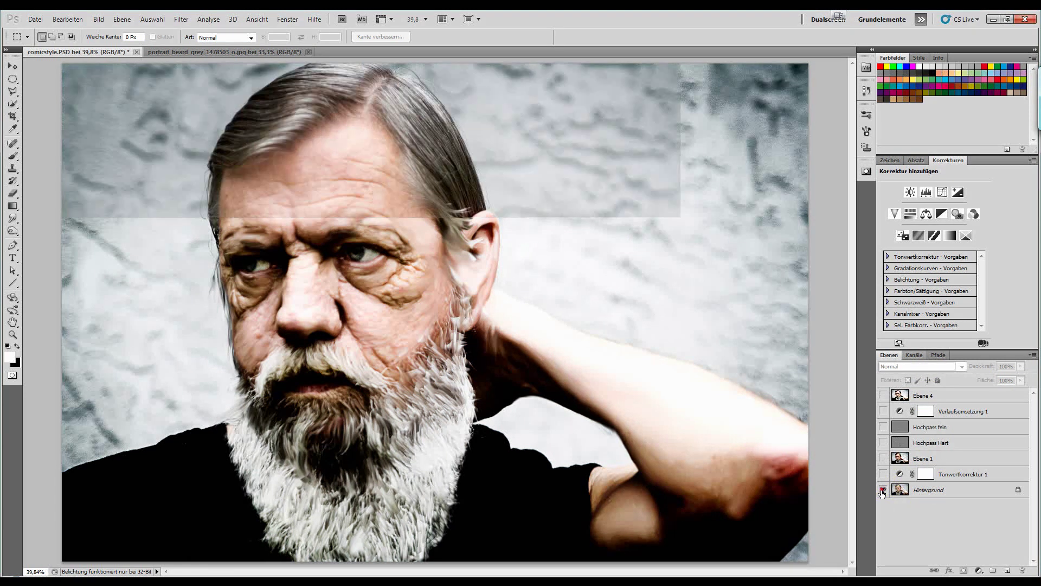
alt+click(883, 491)
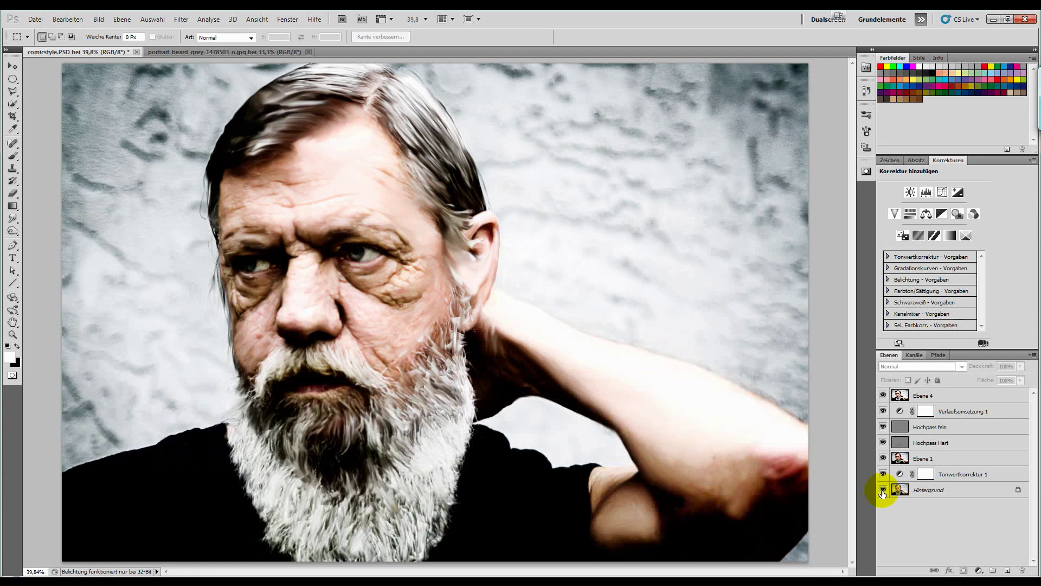
alt+click(883, 490)
alt+click(883, 491)
click(186, 53)
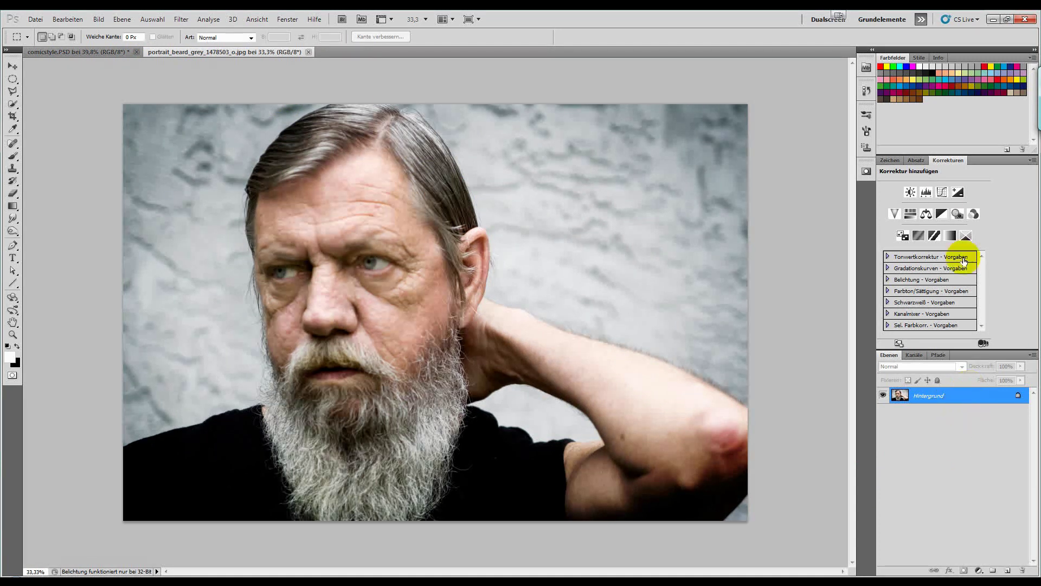
Add a Levels adjustment with black input 32 and white input 227, then stamp visible layers.
click(926, 193)
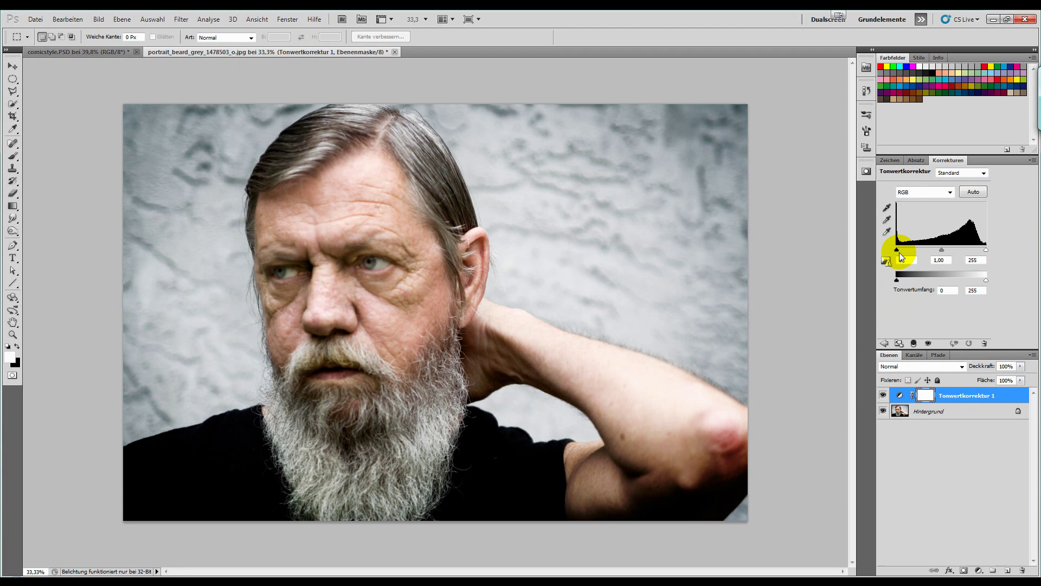
drag(897, 250, 905, 250)
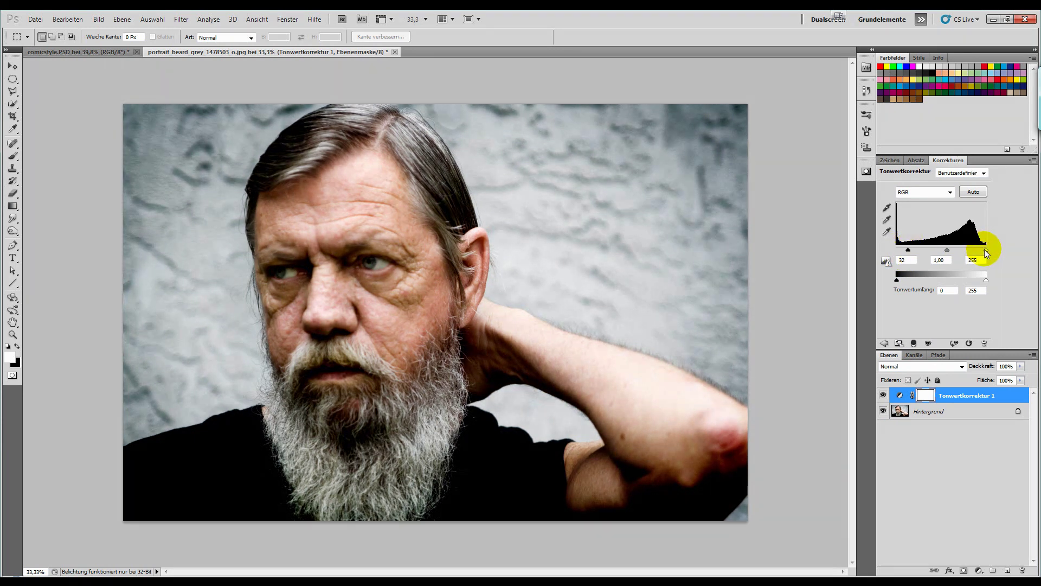
drag(987, 250, 979, 250)
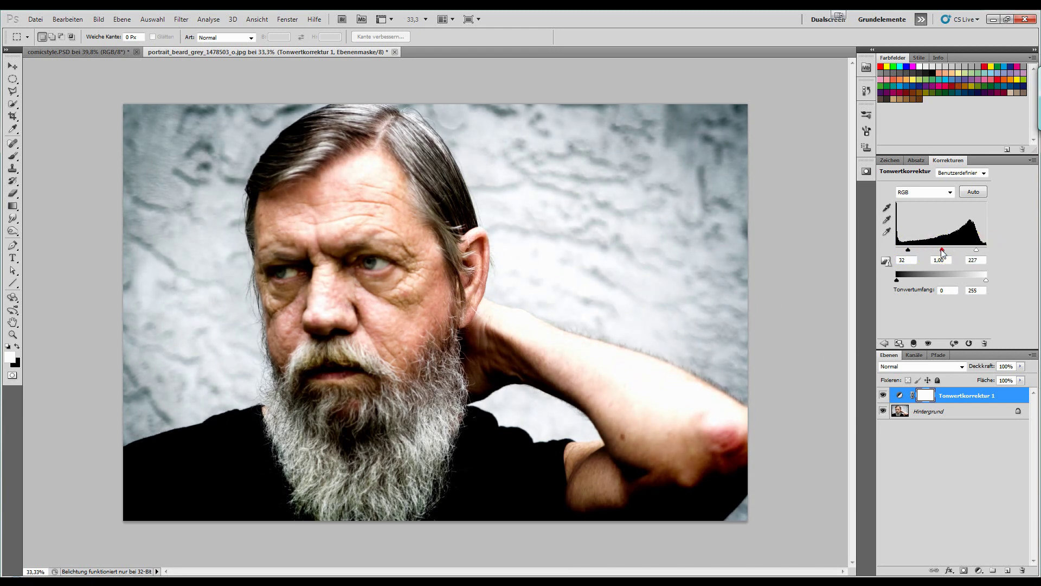
drag(942, 250, 939, 250)
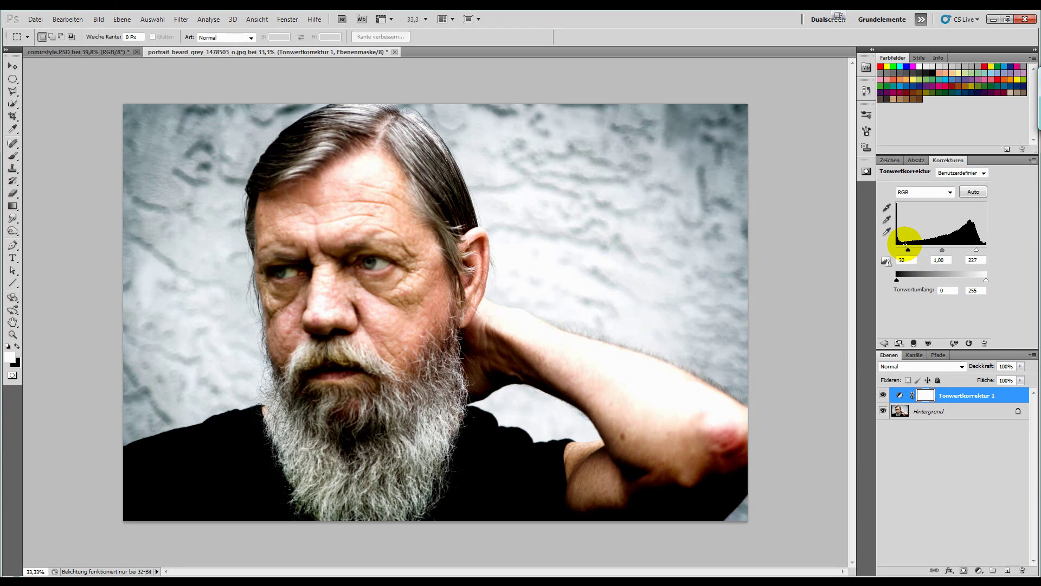
key(ctrl+shift+alt+e)
Duplicate the merged Ebene 1 layer twice.
click(884, 395)
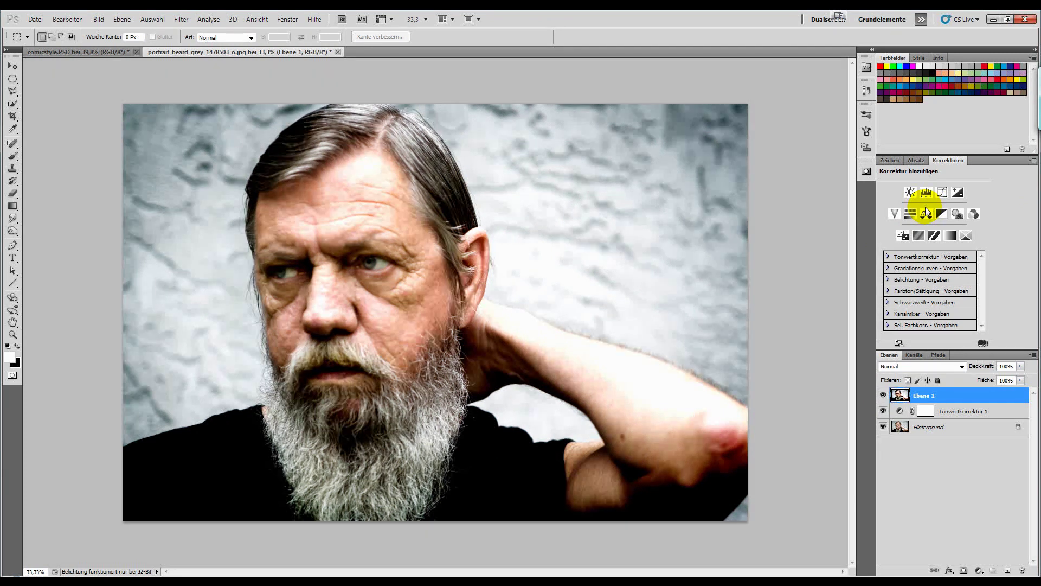
key(ctrl+j)
key(ctrl+j)
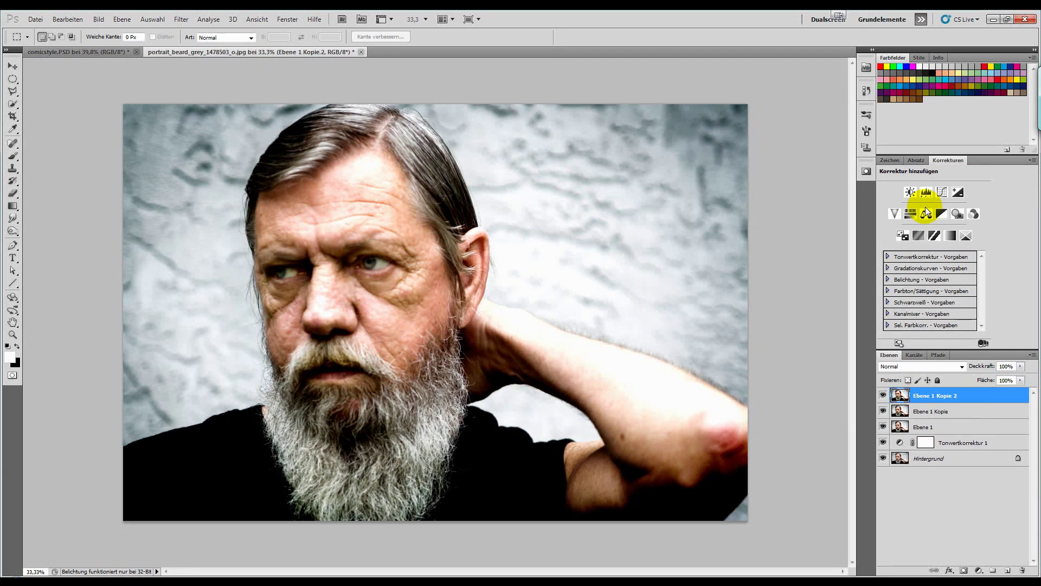
right_click(942, 391)
click(953, 396)
Rename the two copies 'Hochpass hart' and 'Hochpass fein'.
double_click(958, 400)
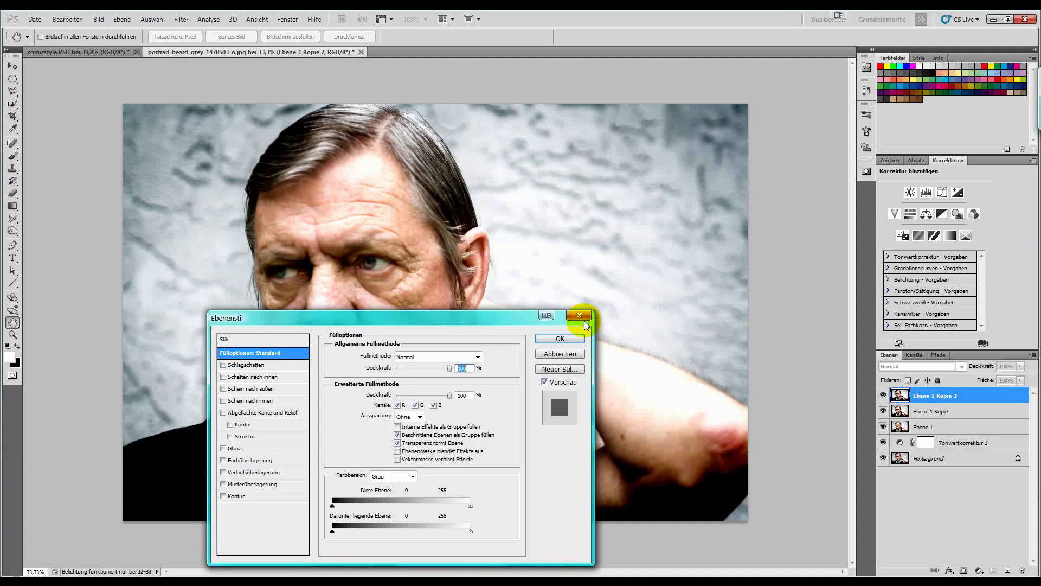
click(580, 315)
double_click(934, 395)
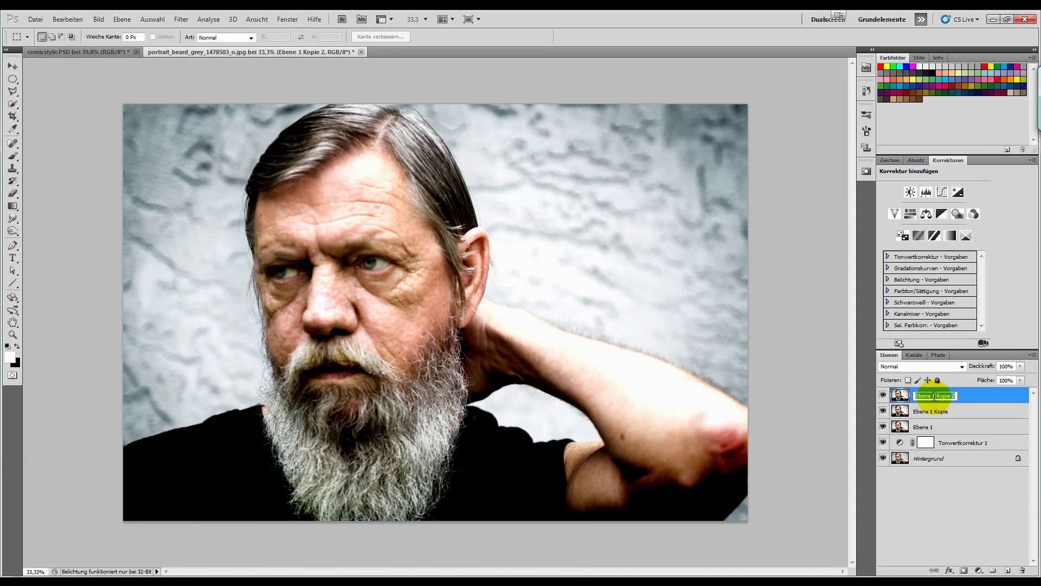
text(Hochpass hart)
double_click(940, 411)
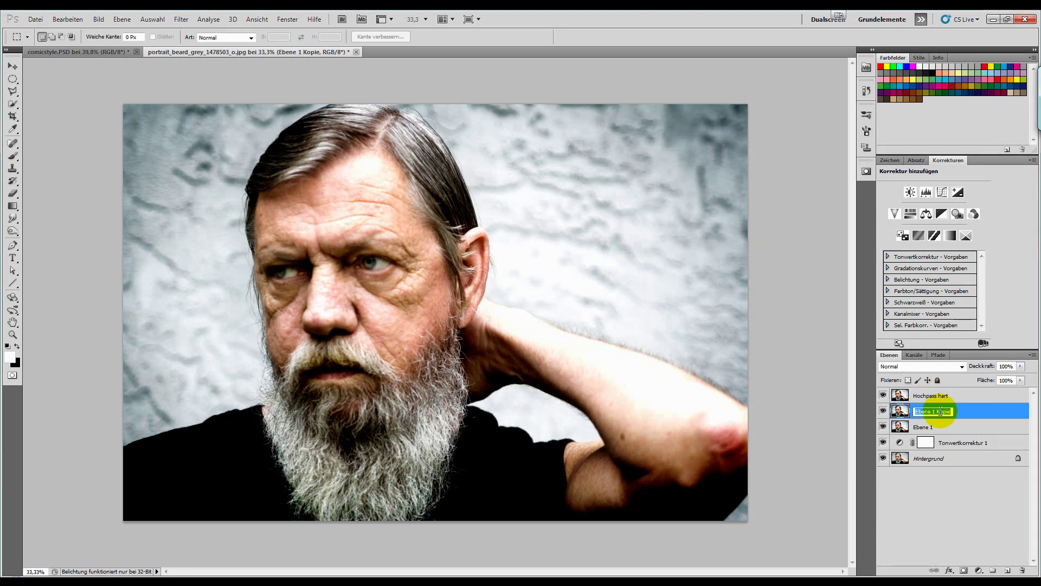
text(Hochpass fei)
text(n)
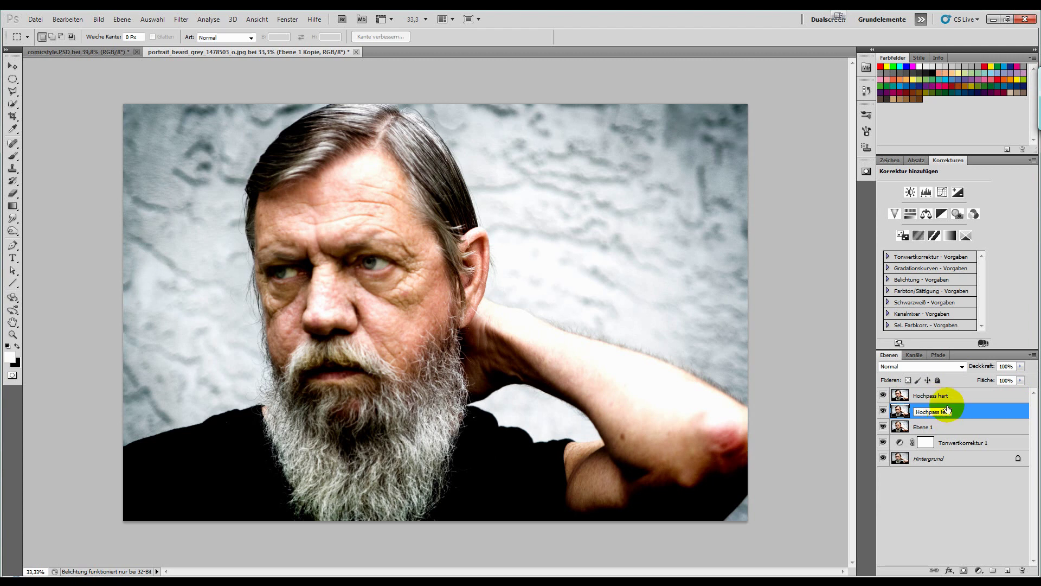
click(948, 396)
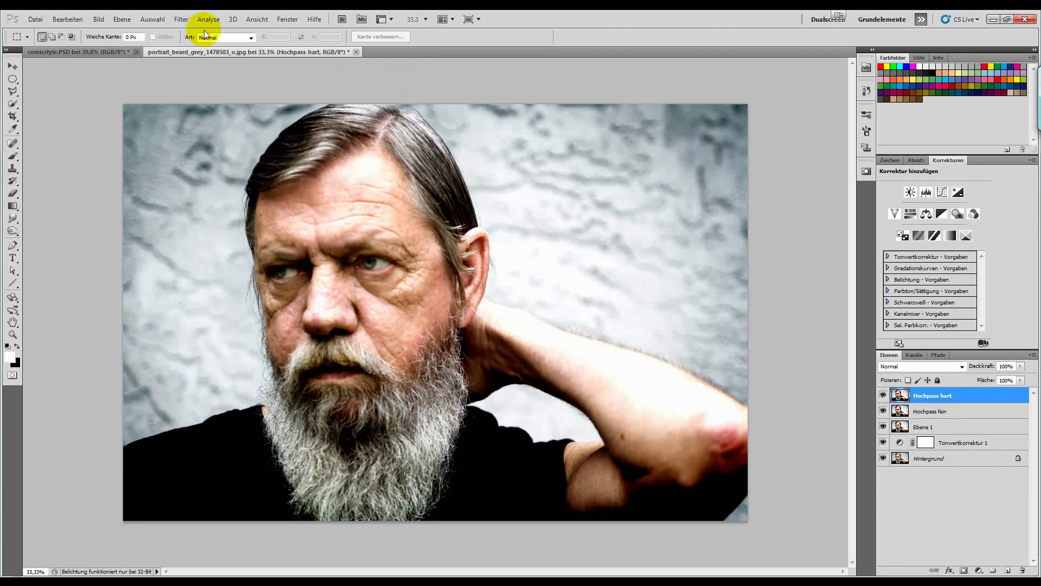
Apply a Hochpass filter with 6.3-pixel radius to the Hochpass hart layer.
click(177, 22)
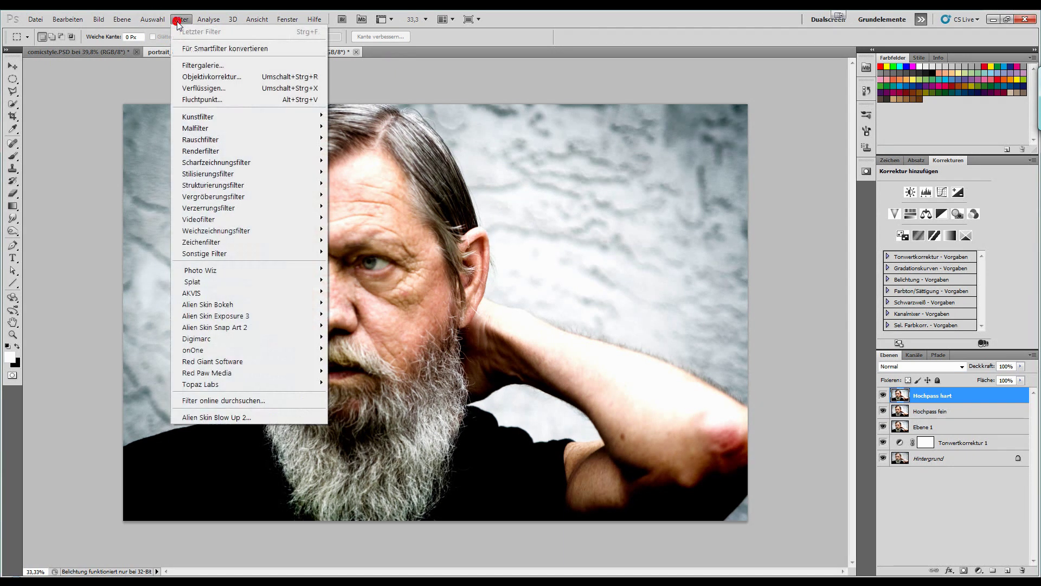
mouse_move(203, 253)
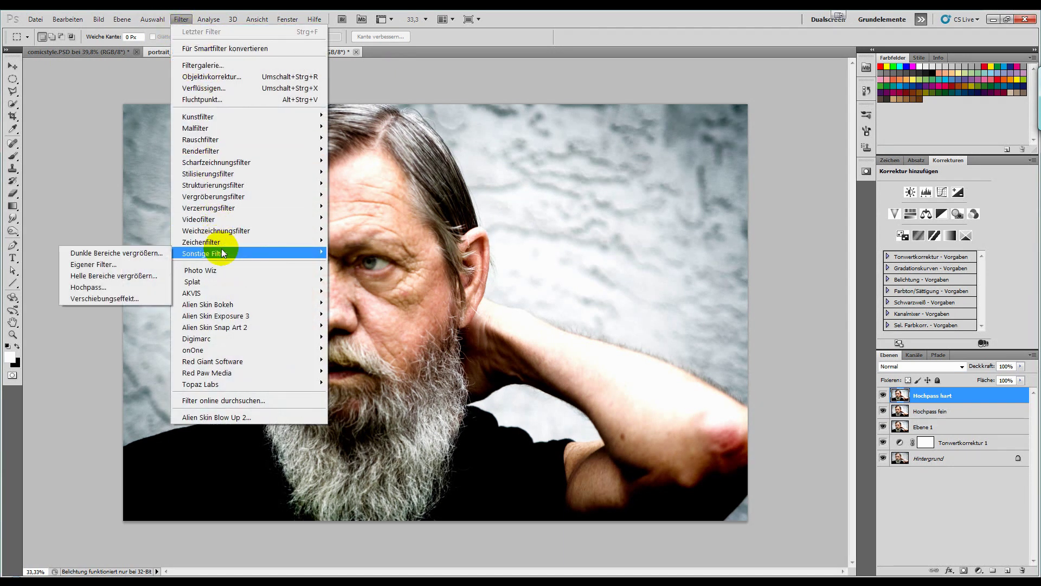
click(132, 286)
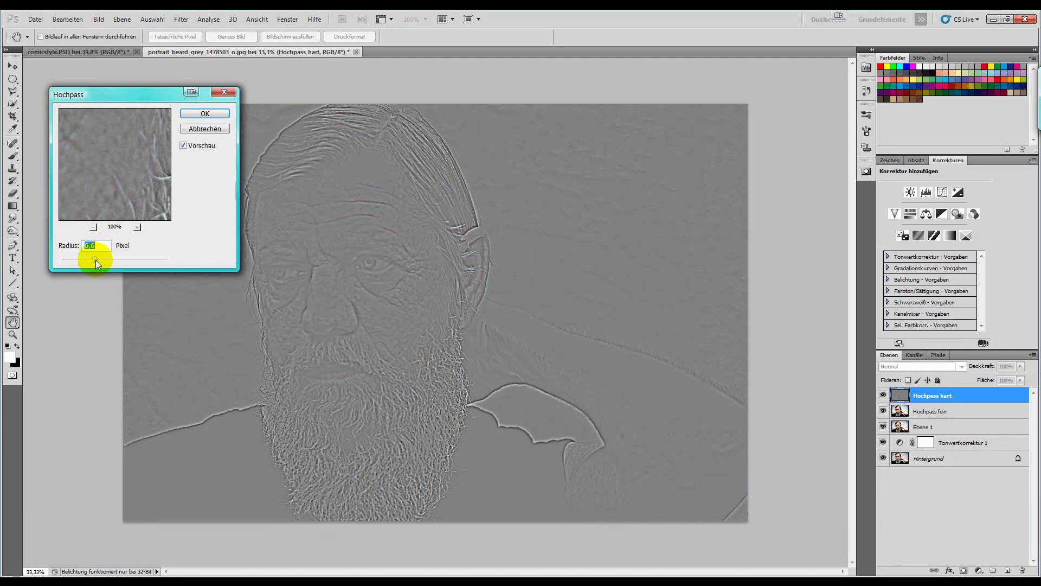
drag(96, 259, 94, 259)
click(201, 114)
key(m)
Set the Hochpass hart blend mode to Ineinanderkopieren.
click(903, 366)
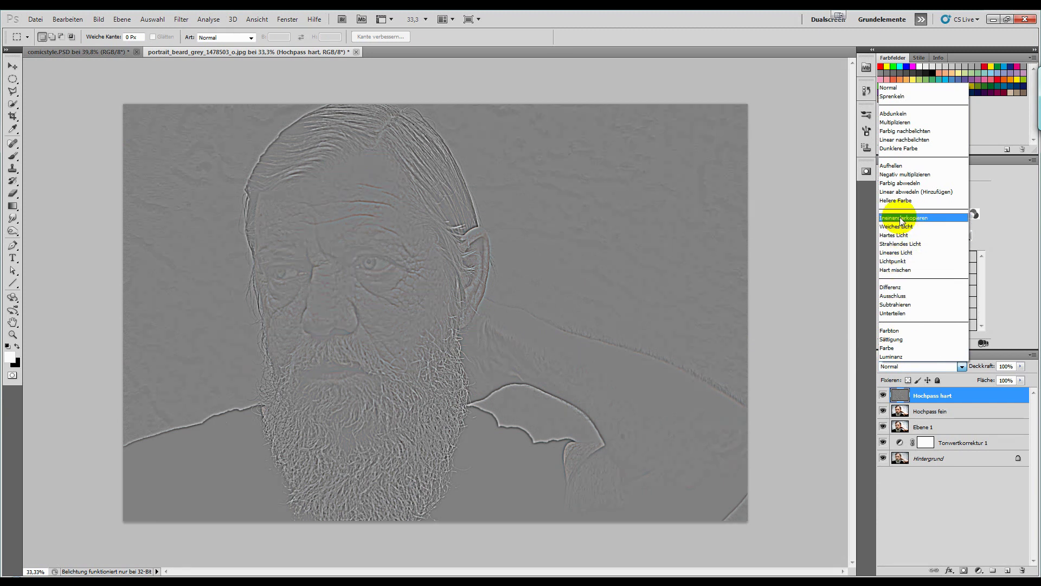
click(900, 217)
click(953, 412)
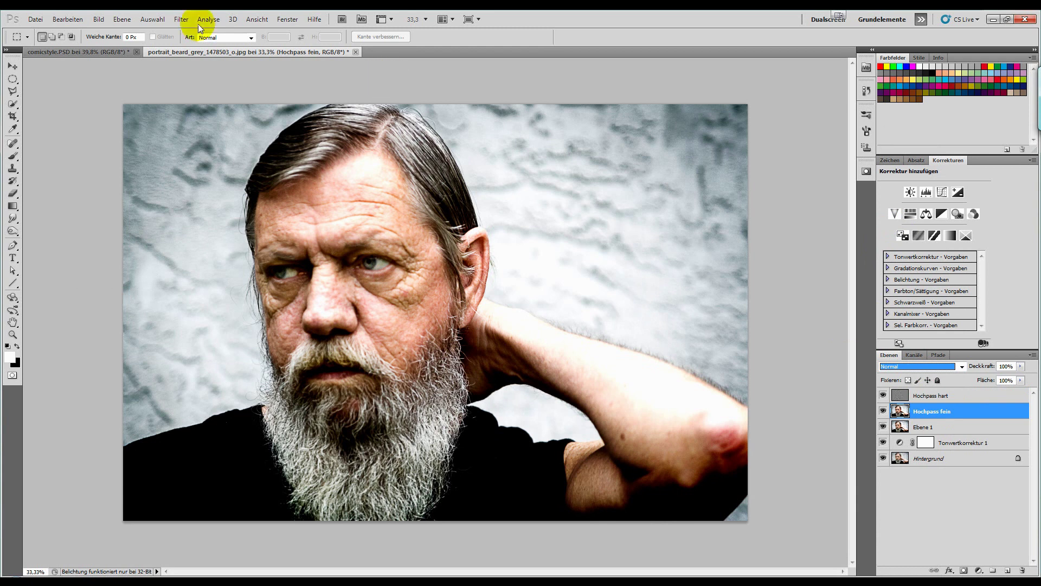
Apply a fine Hochpass filter of about 1.1 px to the Hochpass fein layer.
click(173, 19)
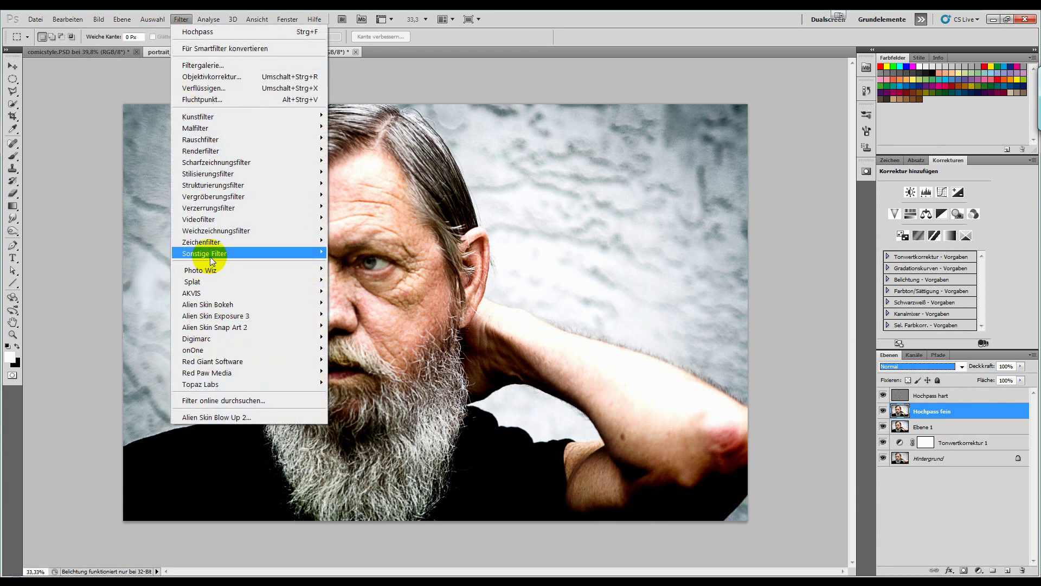
mouse_move(204, 253)
click(108, 286)
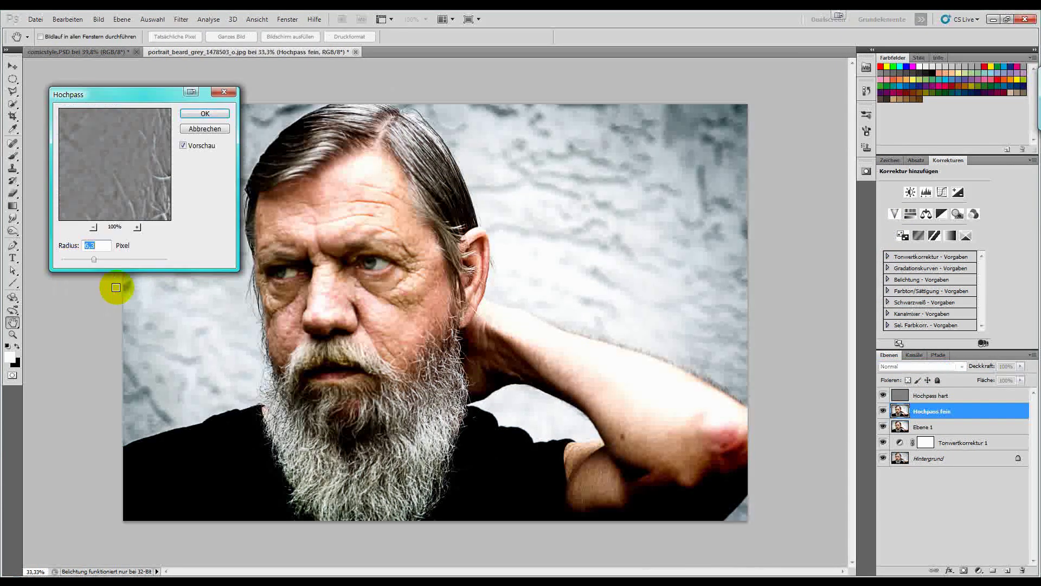
drag(71, 259, 69, 259)
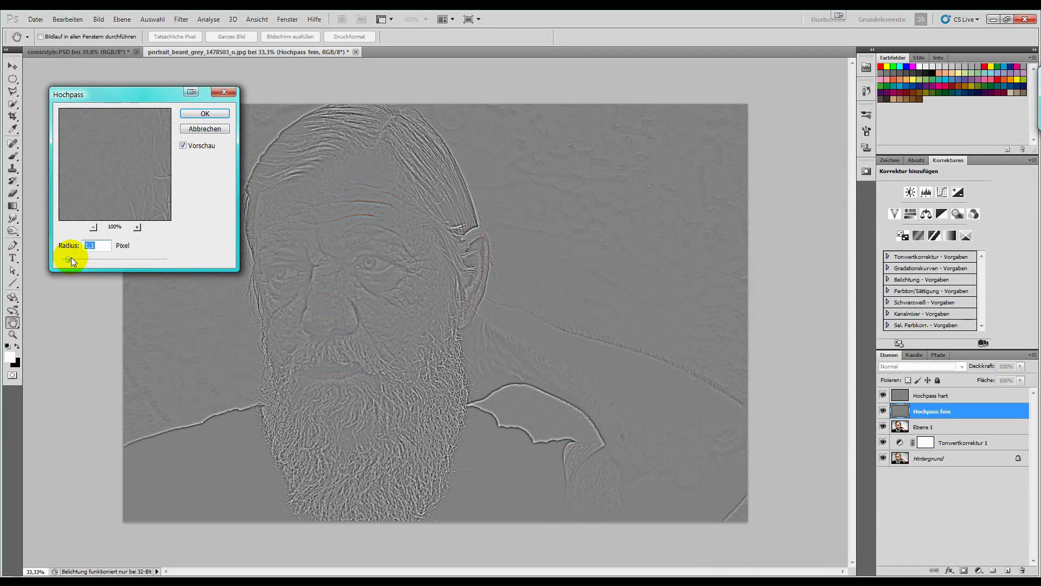
click(205, 113)
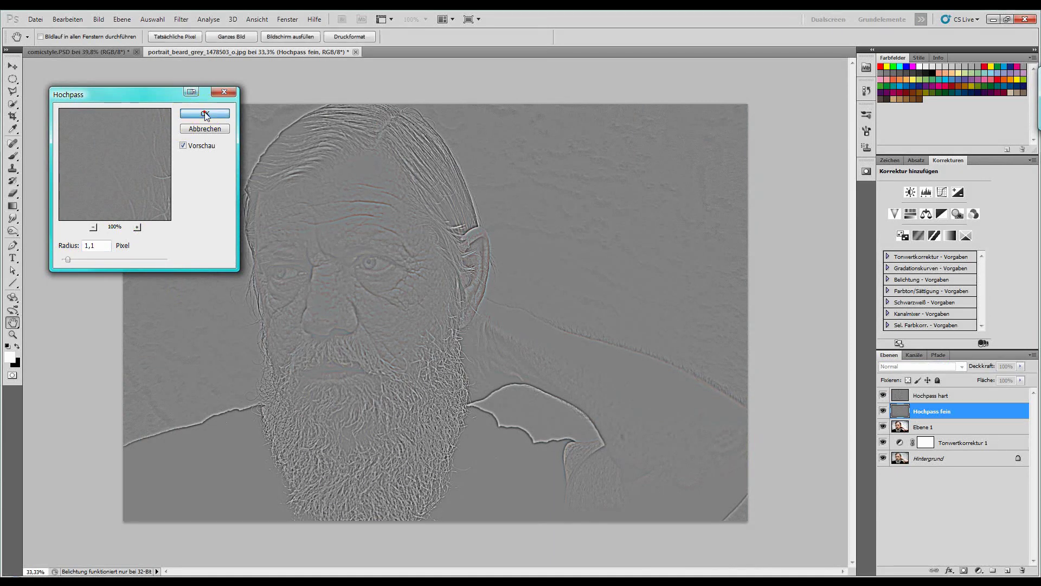
Set the Hochpass fein blend mode to Ineinanderkopieren.
click(929, 367)
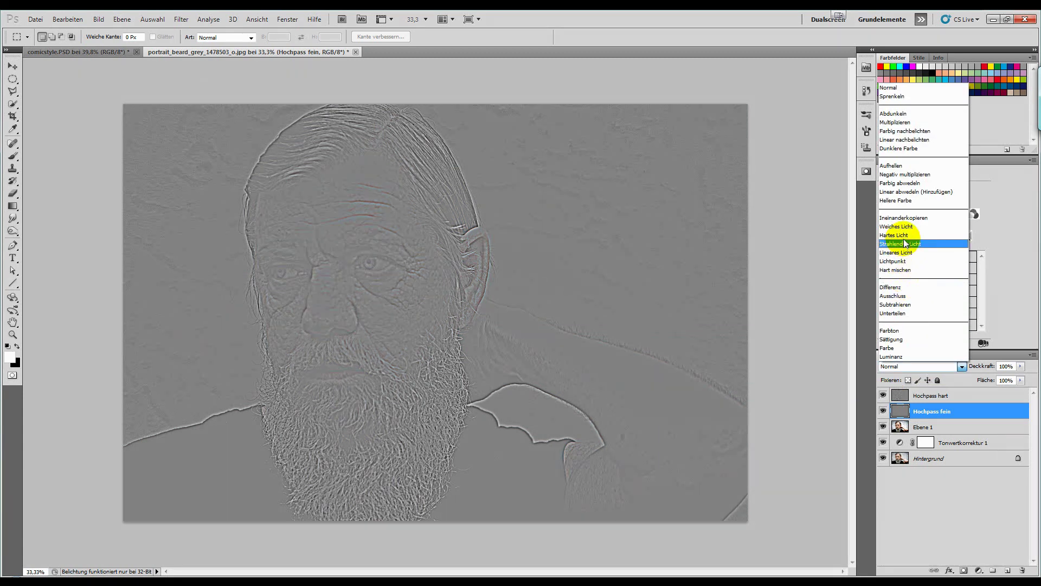
click(900, 217)
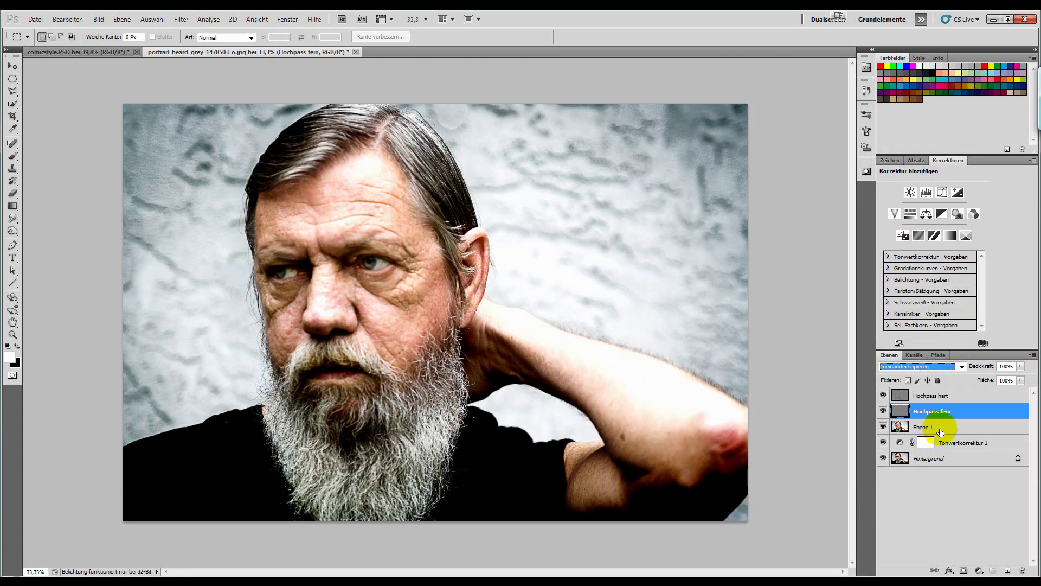
click(942, 427)
click(942, 400)
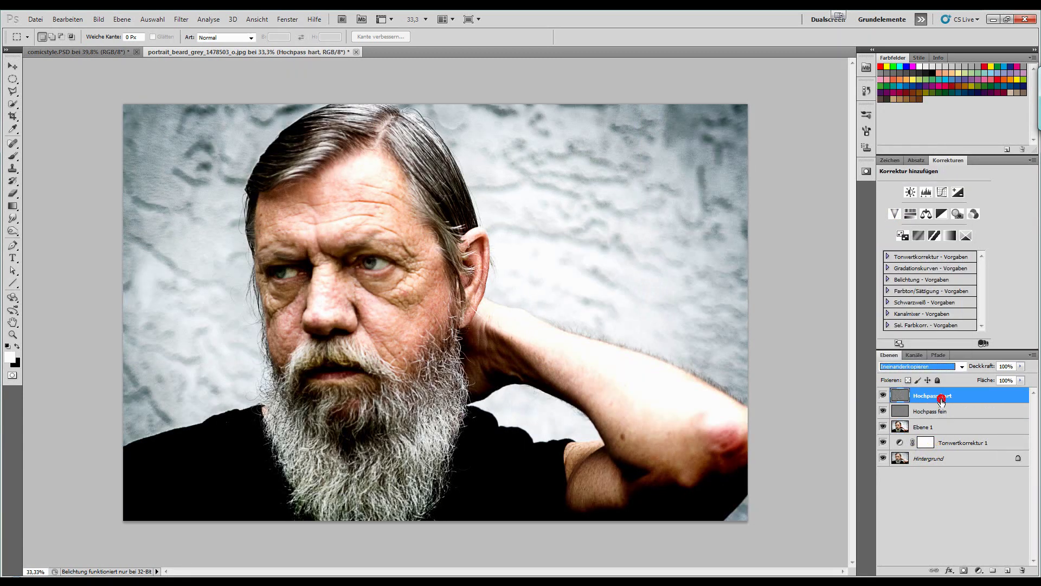
Add a Schwarz, Weiß Verlaufsumsetzung gradient map blended as Weiches Licht.
click(979, 571)
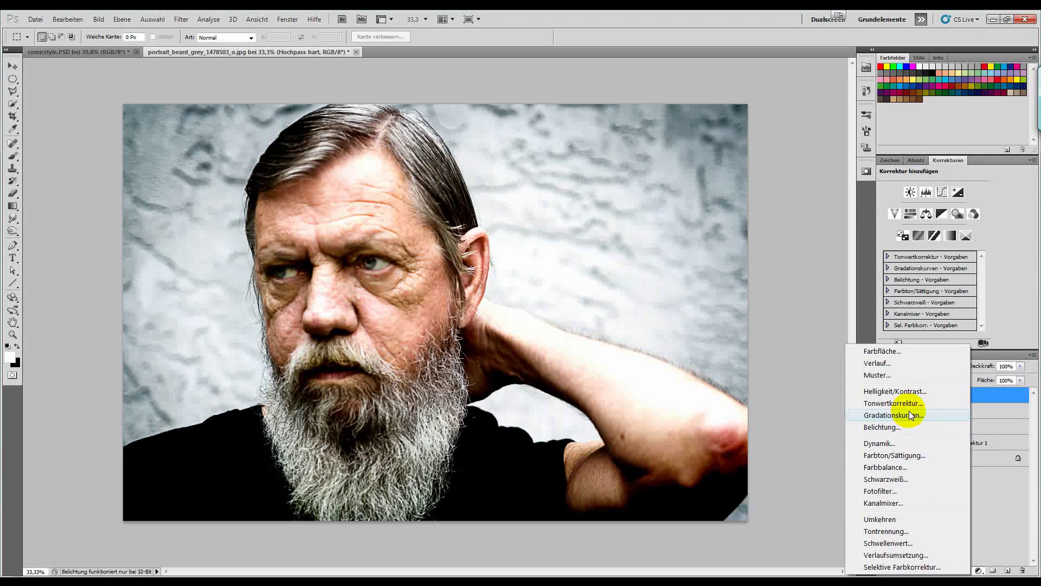
click(915, 555)
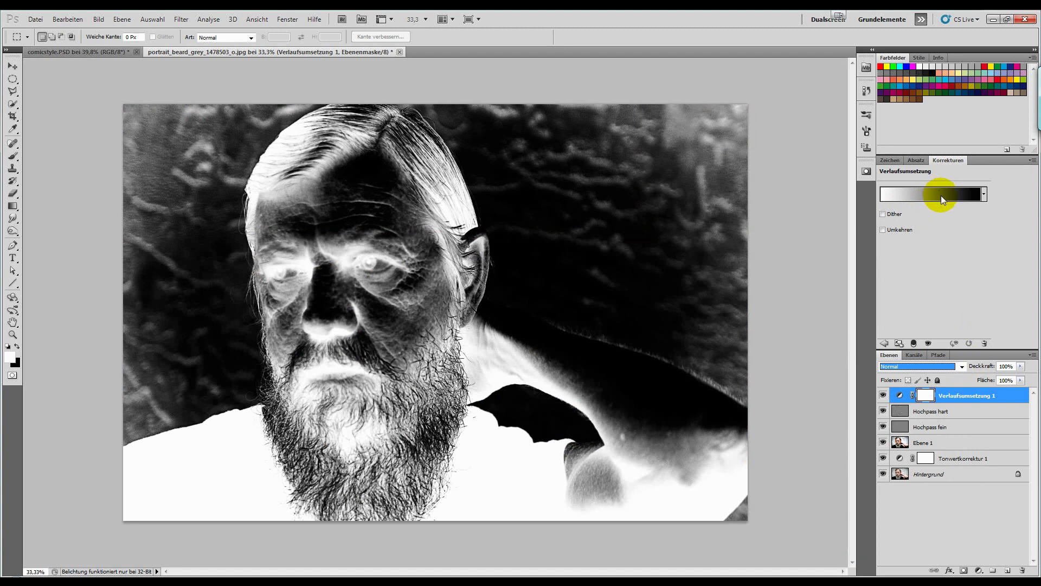
click(941, 195)
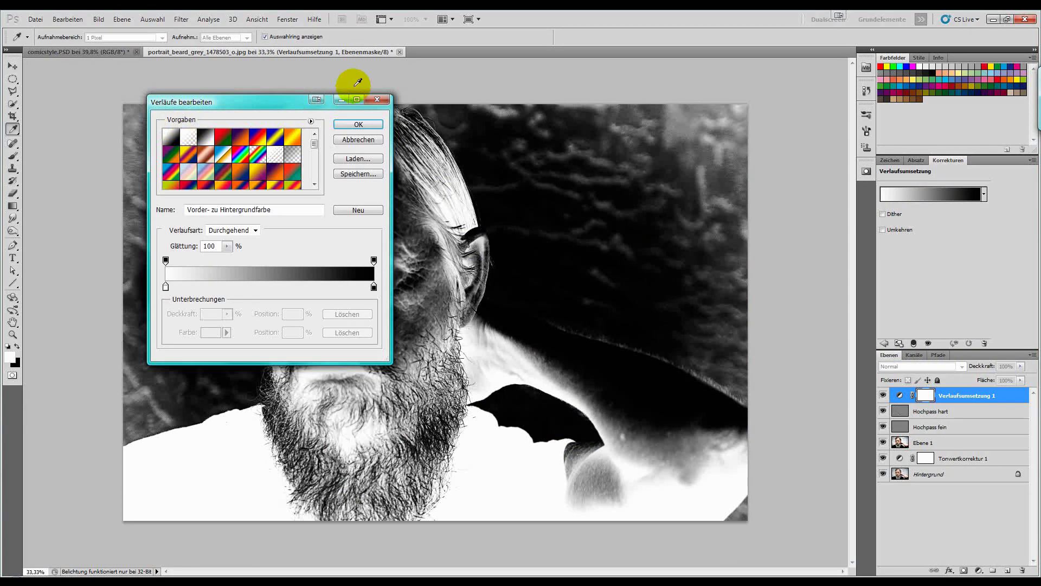
click(376, 99)
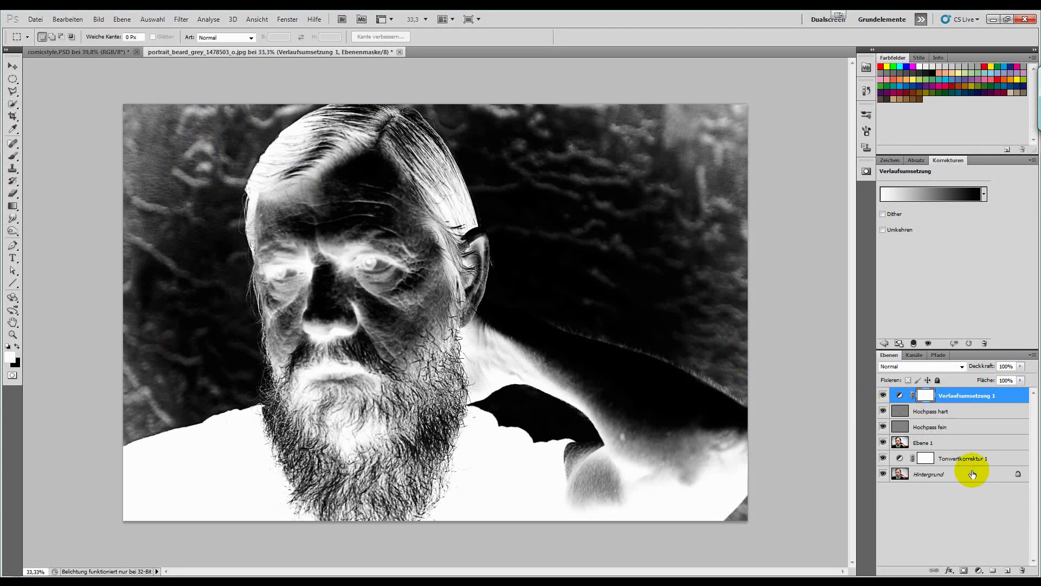
click(909, 367)
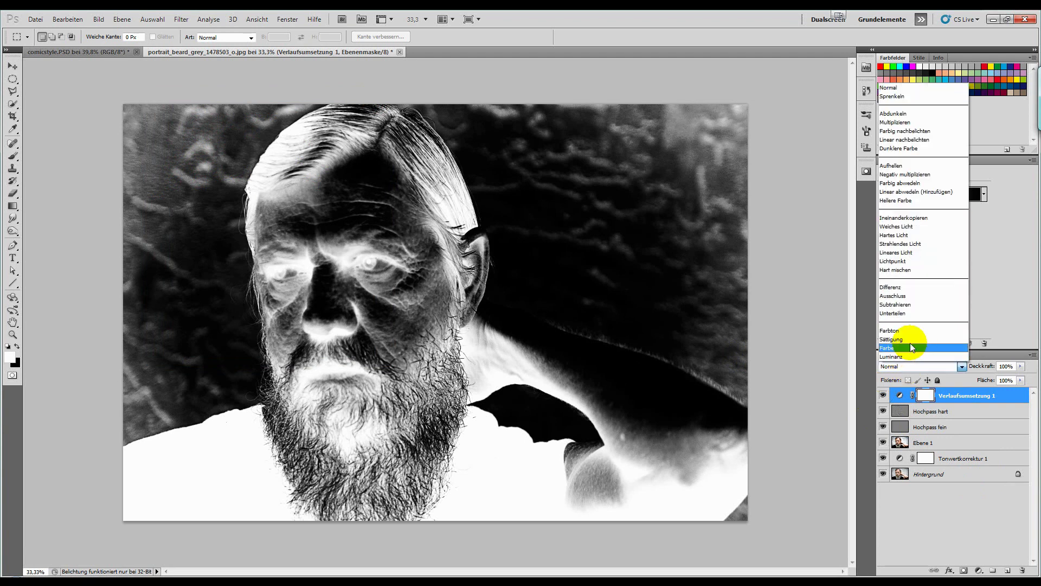
click(902, 227)
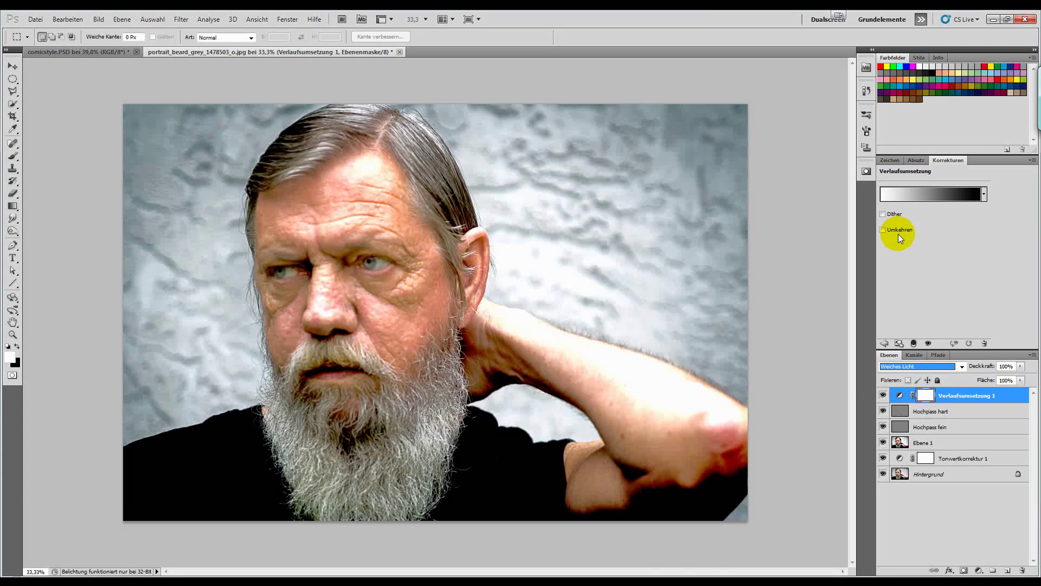
click(933, 196)
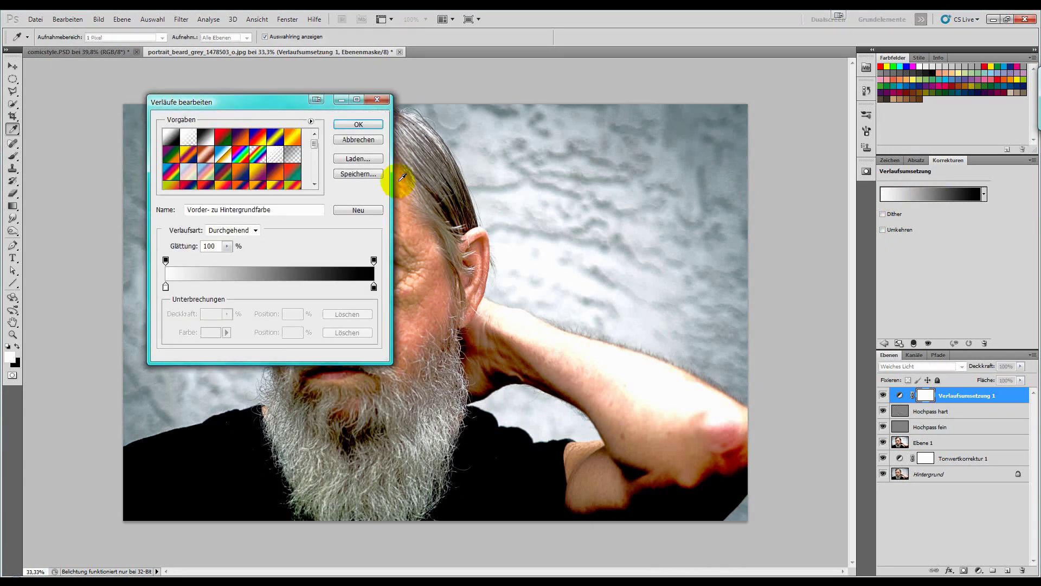
click(205, 137)
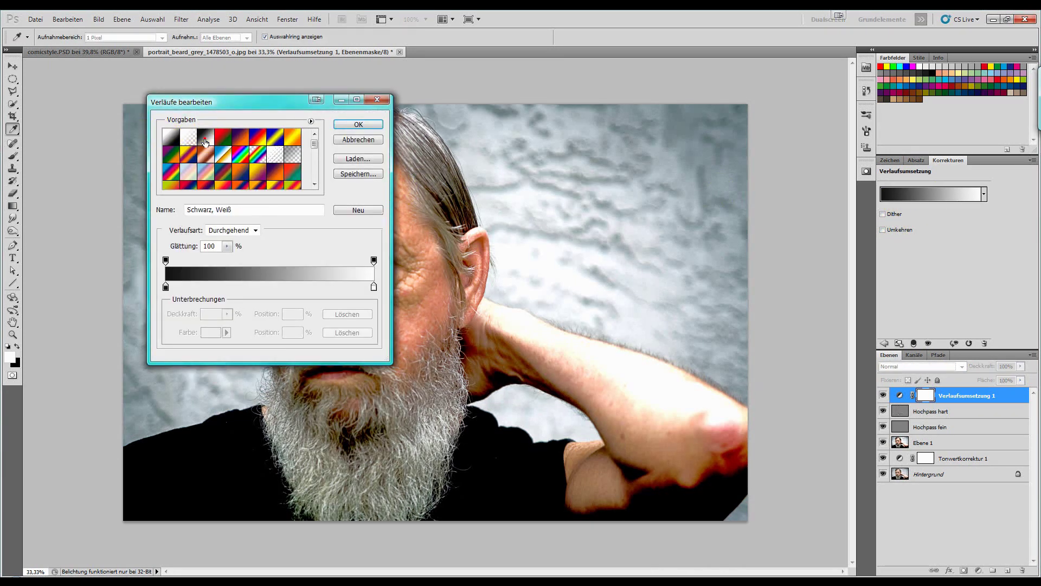
click(353, 125)
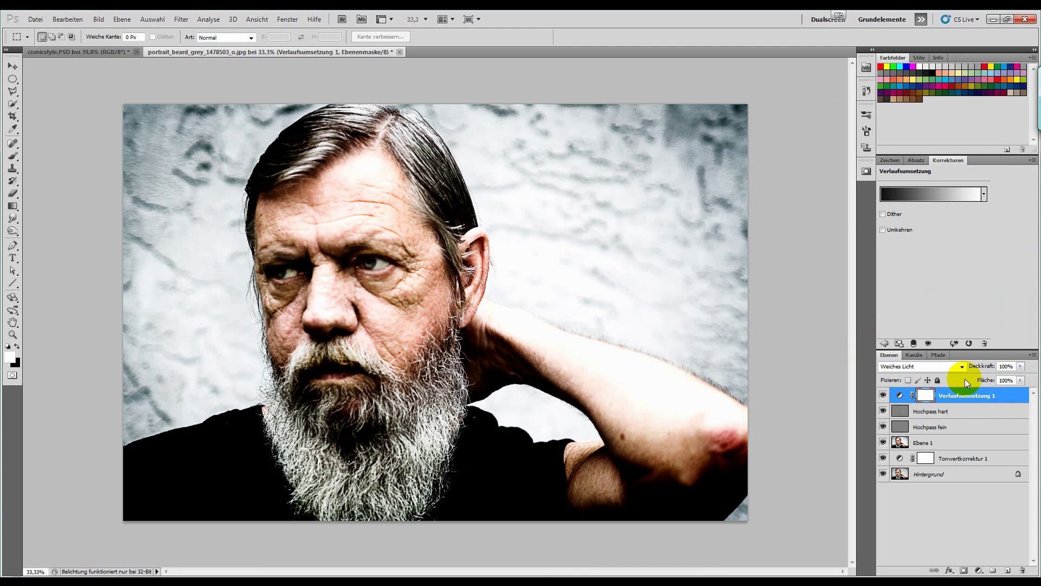
Stamp visible layers into a new Ebene 2 and zoom onto the forehead.
key(ctrl+alt+shift+e)
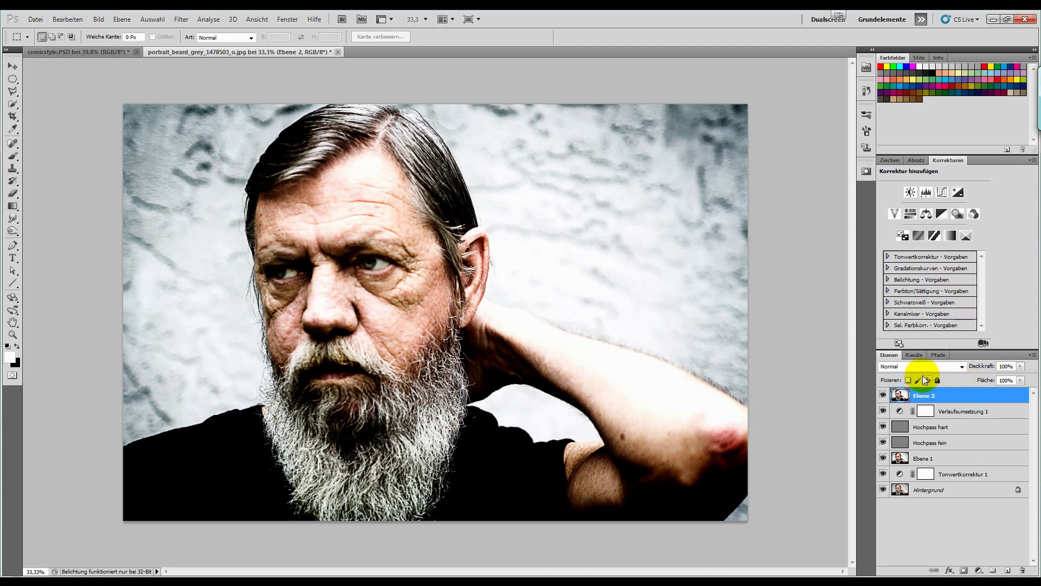
scroll(314, 207, up, 3)
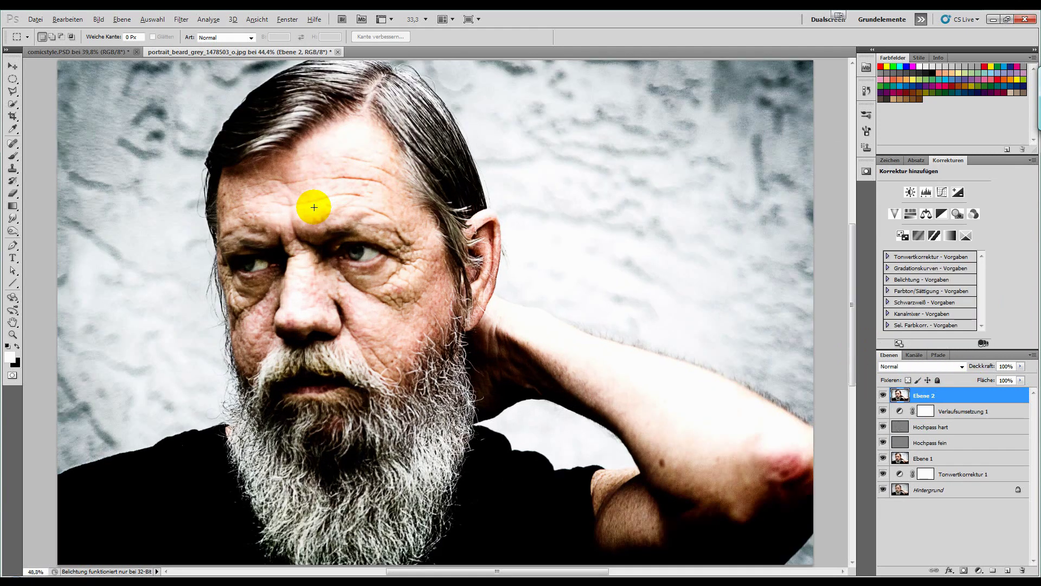
scroll(314, 207, up, 2)
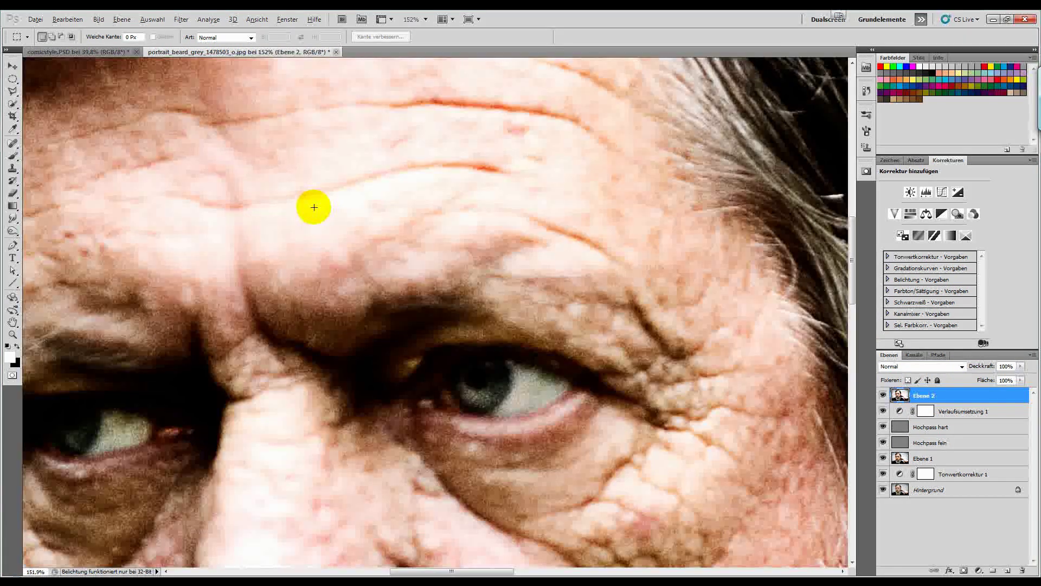
scroll(465, 252, up, 2)
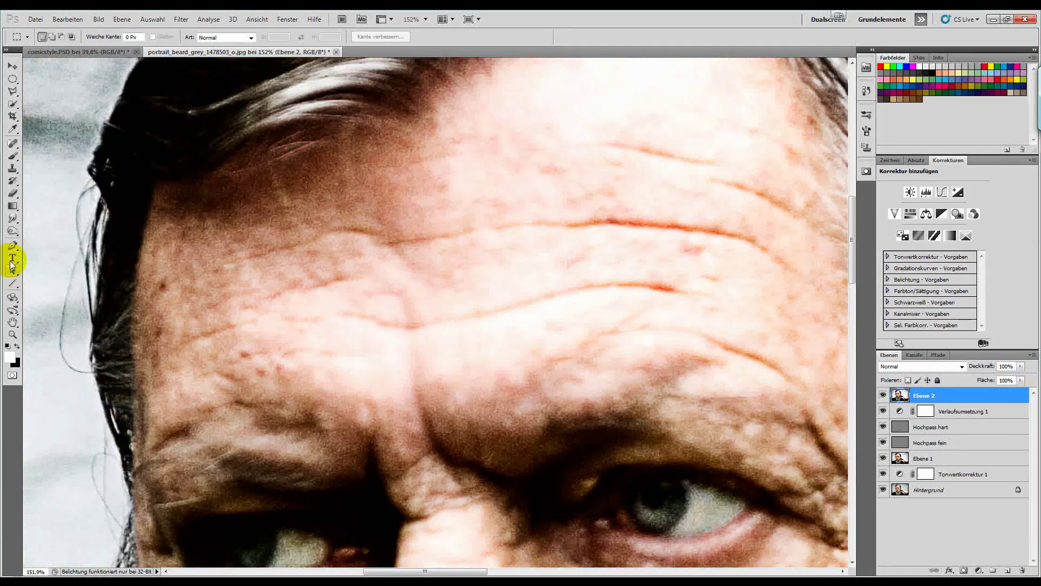
Select the Wischfinger smudge tool at 50% strength.
click(13, 219)
right_click(12, 220)
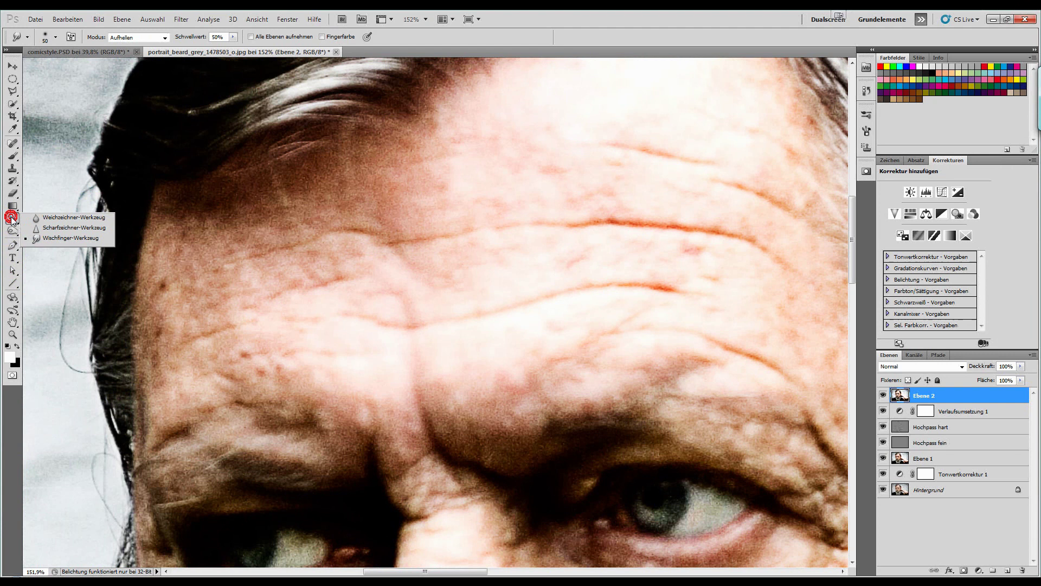
click(12, 219)
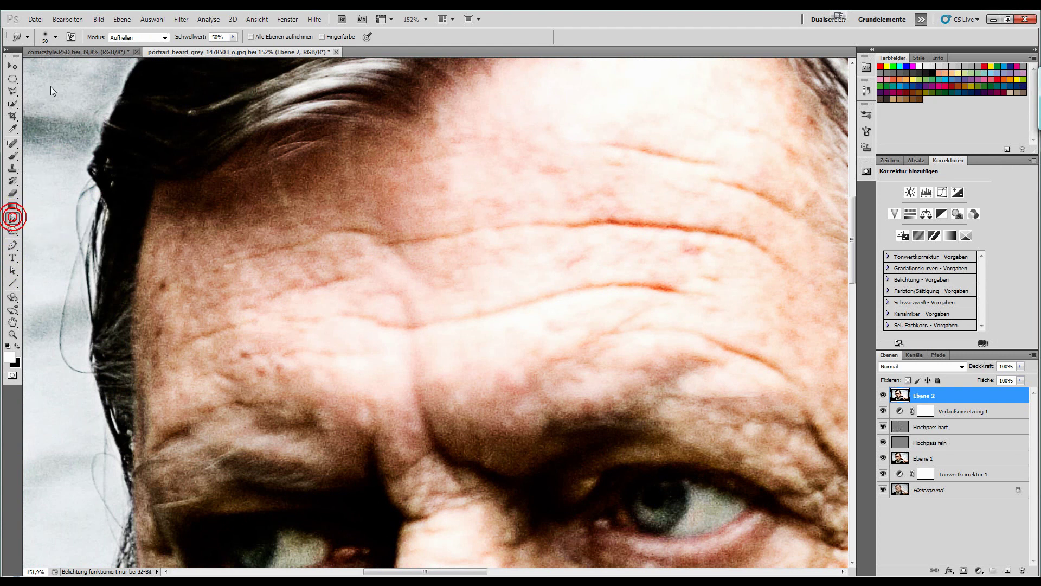
click(235, 38)
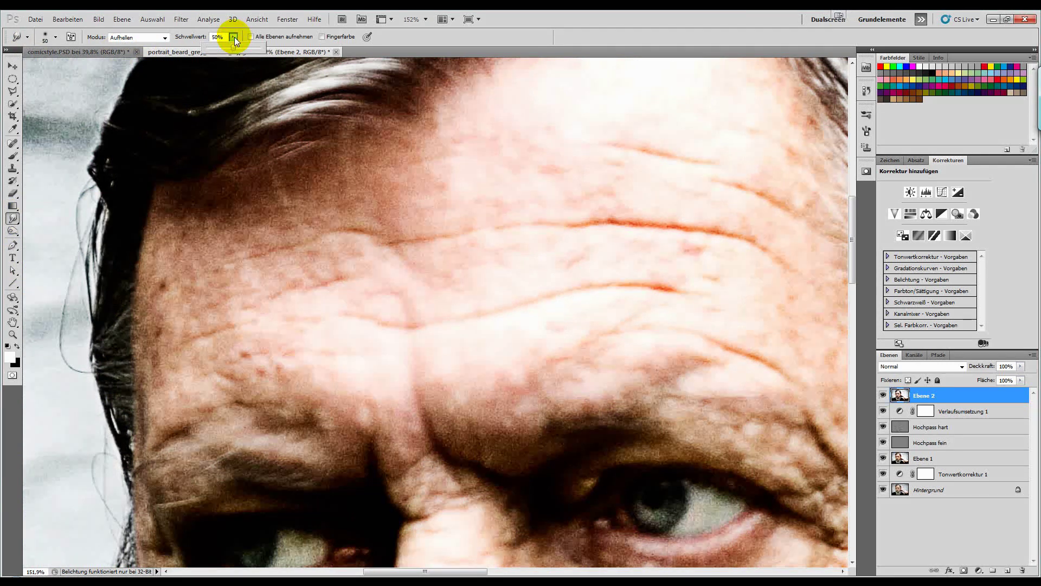
click(165, 38)
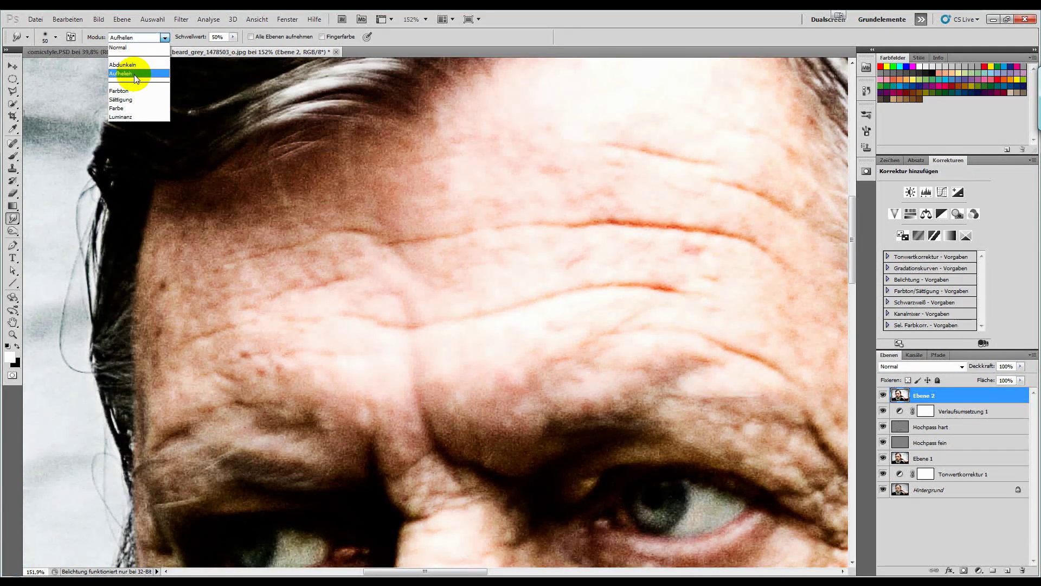
Set smudging to Aufhellen mode and smear the forehead skin.
click(134, 74)
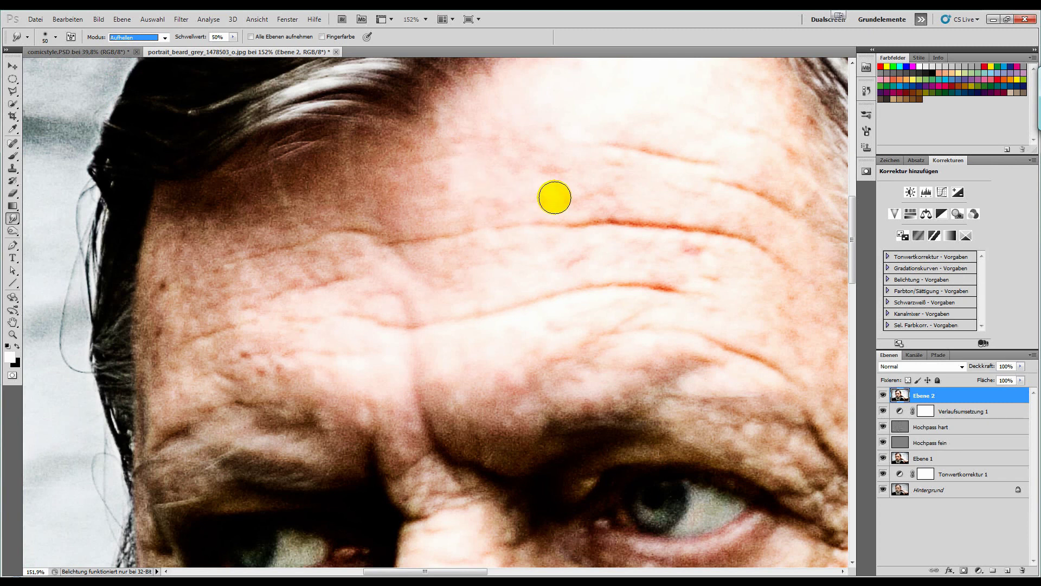
drag(607, 186, 604, 190)
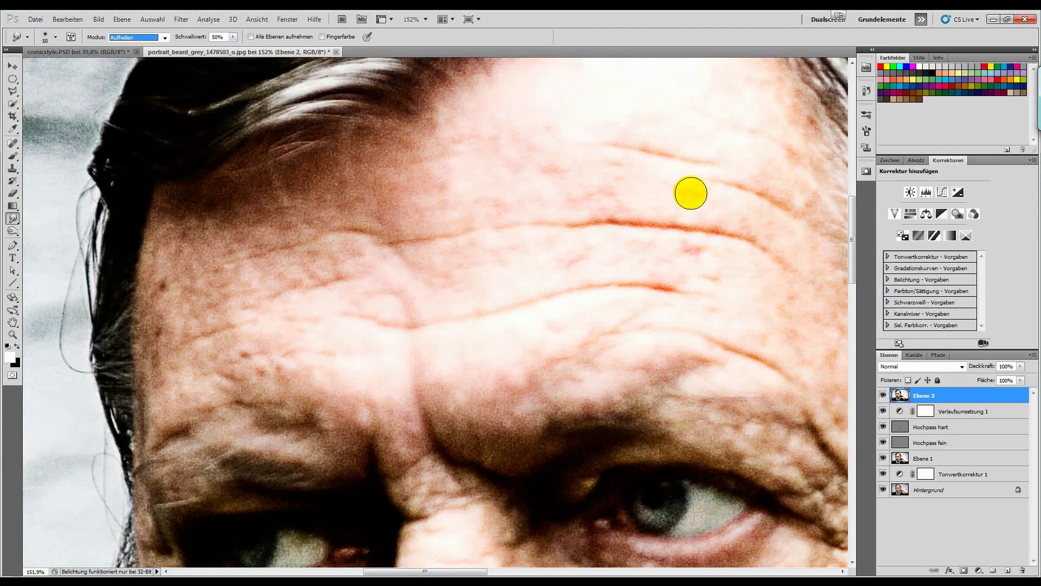
drag(548, 268, 539, 128)
mouse_move(569, 291)
mouse_down()
mouse_move(445, 307)
mouse_move(372, 241)
mouse_move(221, 163)
mouse_move(170, 328)
mouse_move(421, 229)
mouse_move(337, 170)
mouse_move(507, 331)
mouse_move(496, 279)
mouse_move(414, 330)
mouse_up()
Smooth the forehead creases with smudge strokes using 70 then 60 px brushes.
key(bracketright)
key(bracketright)
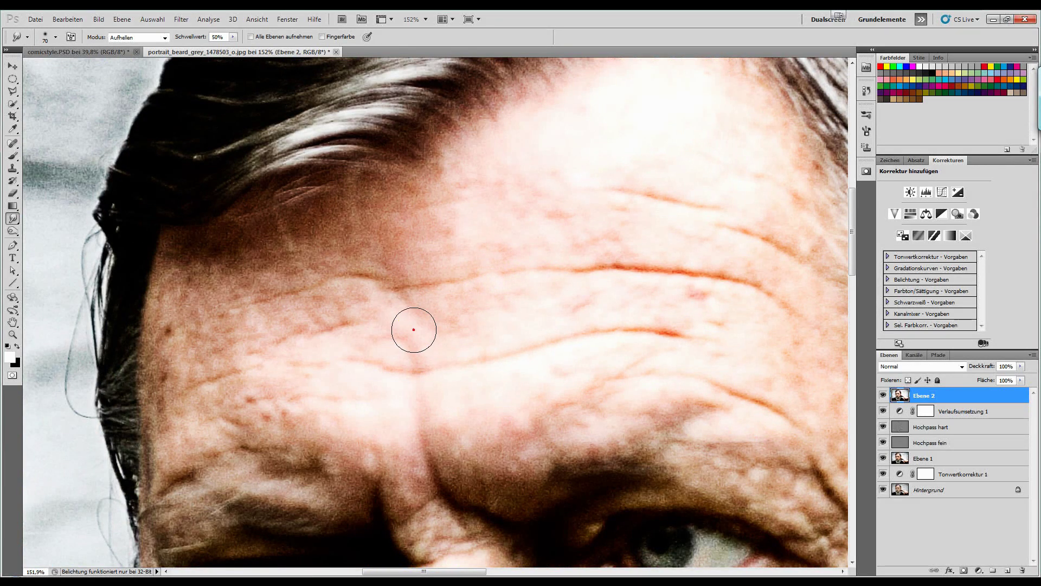
drag(629, 299, 742, 311)
mouse_move(391, 330)
mouse_down()
mouse_move(477, 298)
mouse_move(723, 316)
mouse_move(618, 239)
mouse_up()
mouse_move(729, 244)
mouse_down()
mouse_move(805, 278)
mouse_move(684, 230)
mouse_move(672, 239)
mouse_move(767, 262)
mouse_move(671, 251)
mouse_move(783, 274)
mouse_move(669, 220)
mouse_up()
key(bracketleft)
key(bracketleft)
mouse_move(516, 241)
mouse_down()
mouse_move(439, 244)
mouse_move(467, 220)
mouse_move(421, 214)
mouse_up()
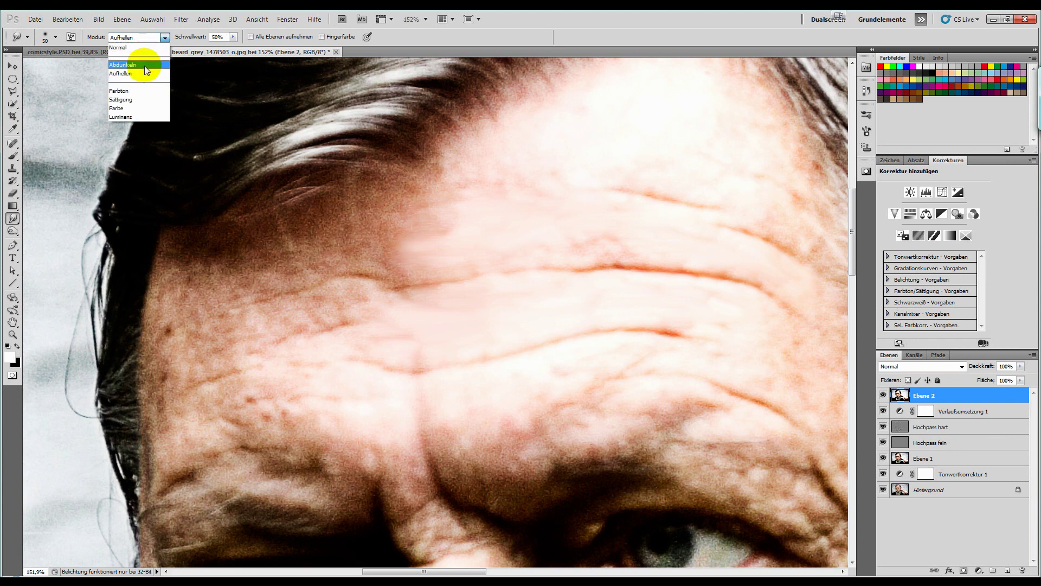
Switch smudging to Abdunkeln mode and move the view from the eyes up to the hairline.
click(144, 66)
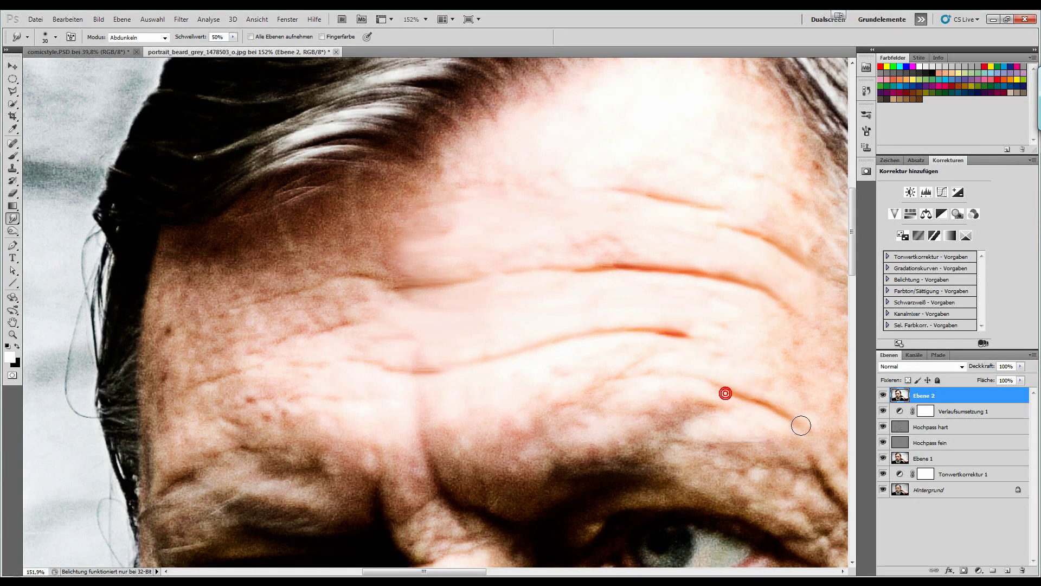
drag(602, 369, 491, 140)
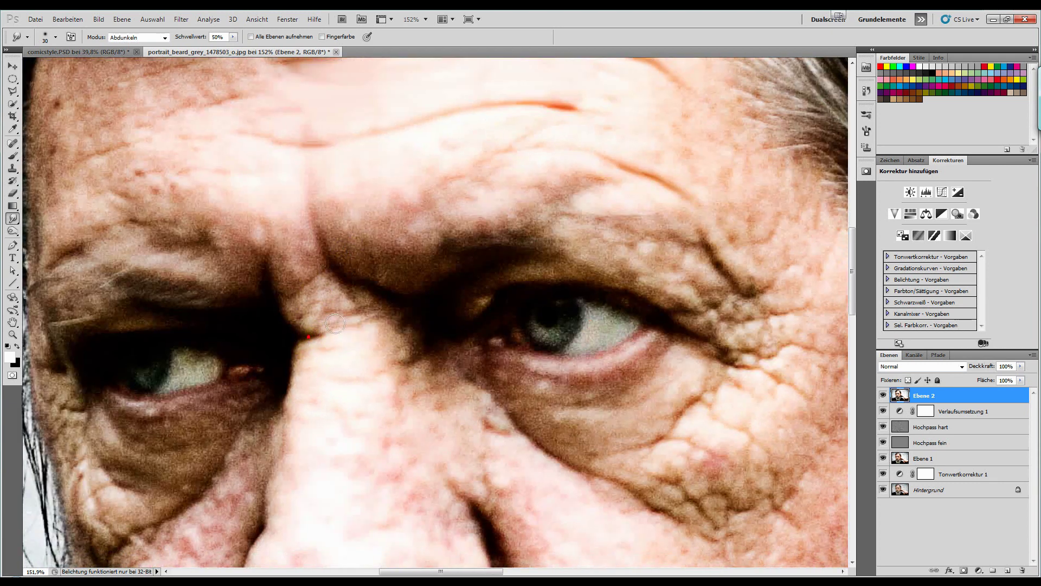
drag(308, 337, 504, 396)
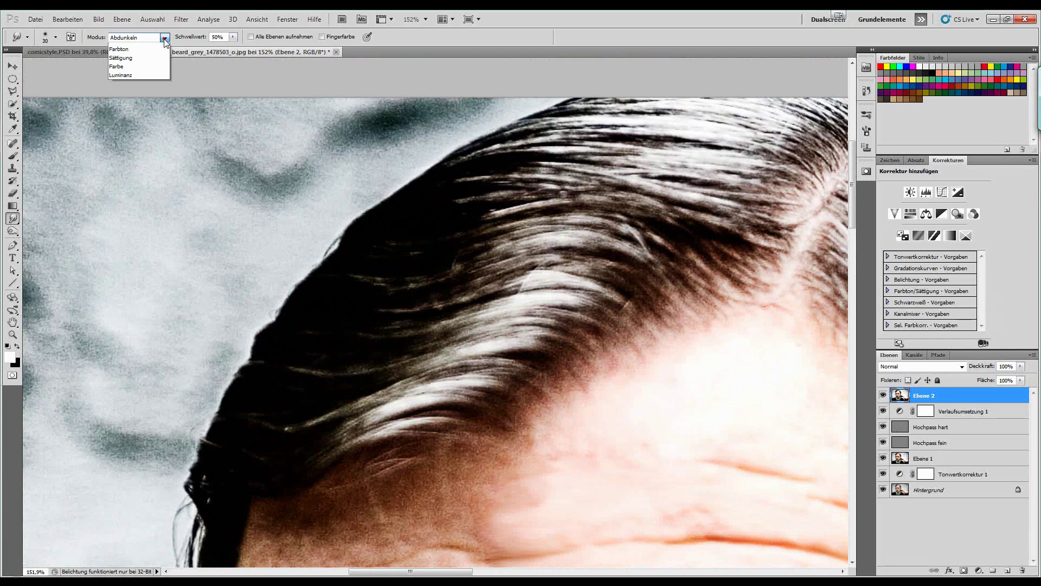
Smudge the light hair strands into bright streaks in Aufhellen mode.
click(138, 72)
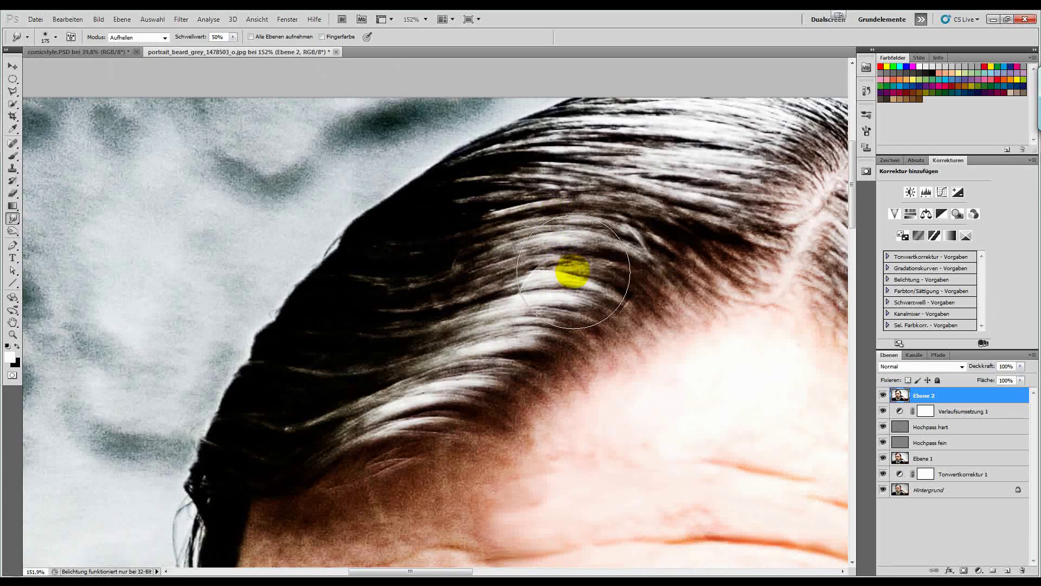
mouse_move(542, 274)
mouse_down()
mouse_move(396, 314)
mouse_move(396, 298)
mouse_move(506, 339)
mouse_move(447, 361)
mouse_move(342, 375)
mouse_move(392, 311)
mouse_move(481, 372)
mouse_move(536, 282)
mouse_up()
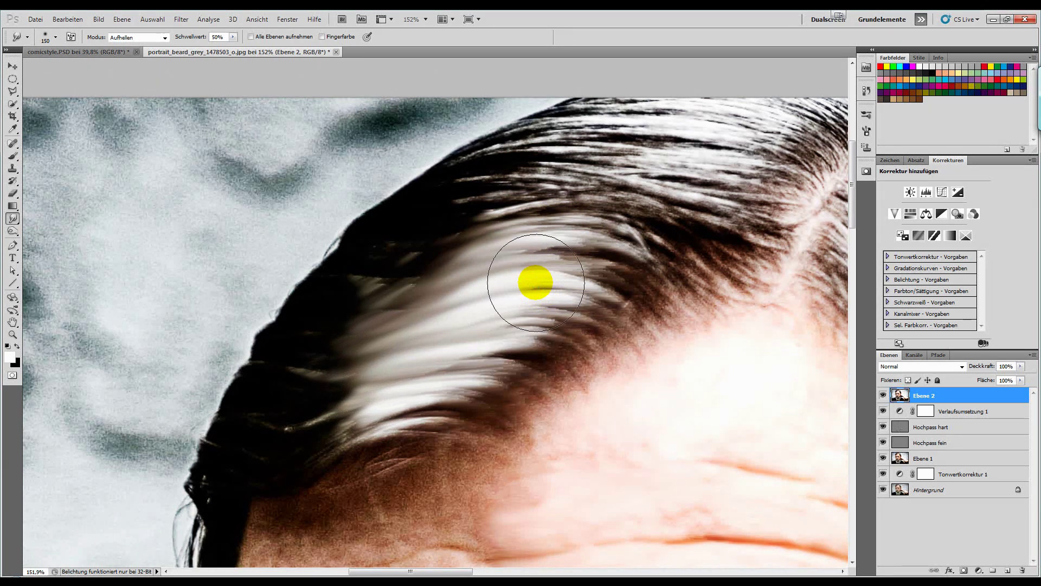
drag(586, 360, 586, 81)
drag(458, 344, 511, 146)
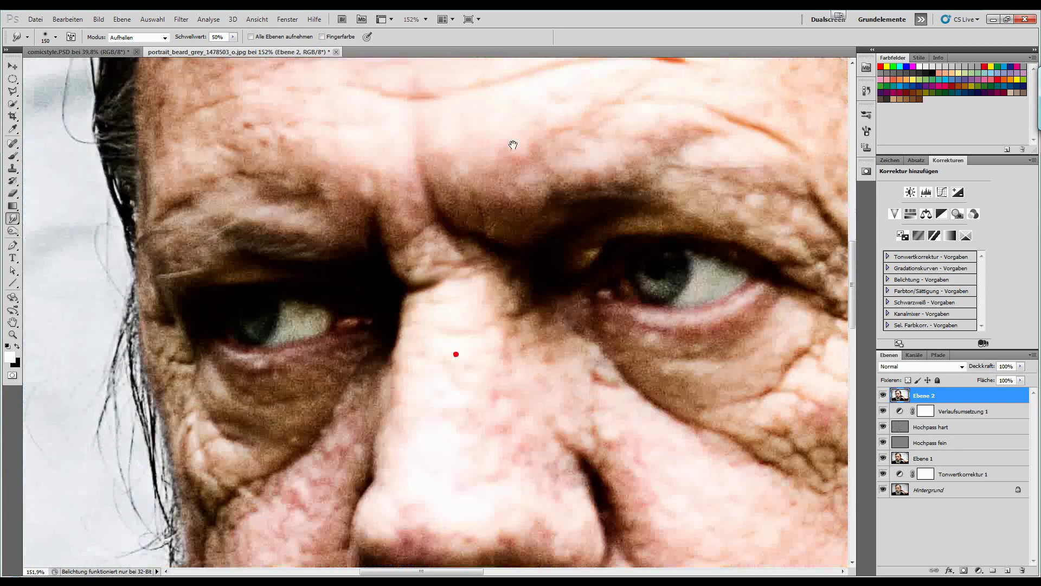
drag(526, 286, 440, 146)
scroll(466, 206, down, 3)
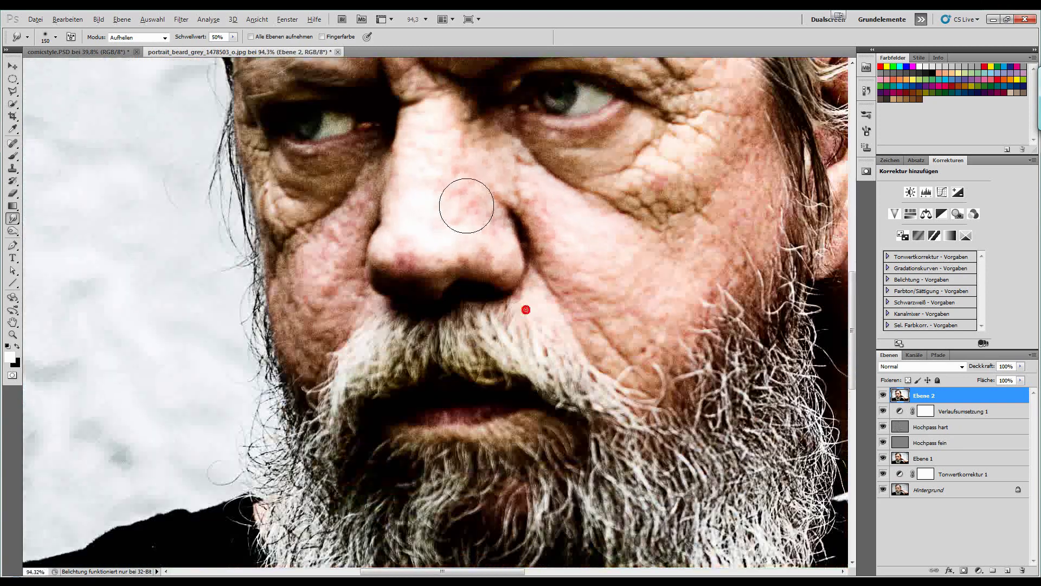
scroll(466, 206, down, 2)
scroll(465, 205, down, 2)
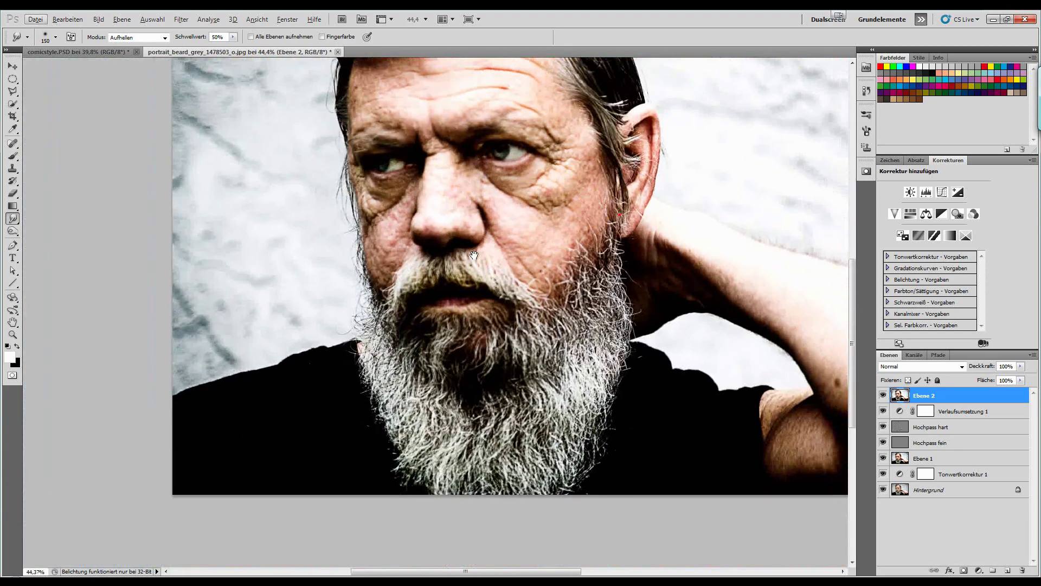
scroll(434, 255, right, 5)
scroll(447, 319, right, 3)
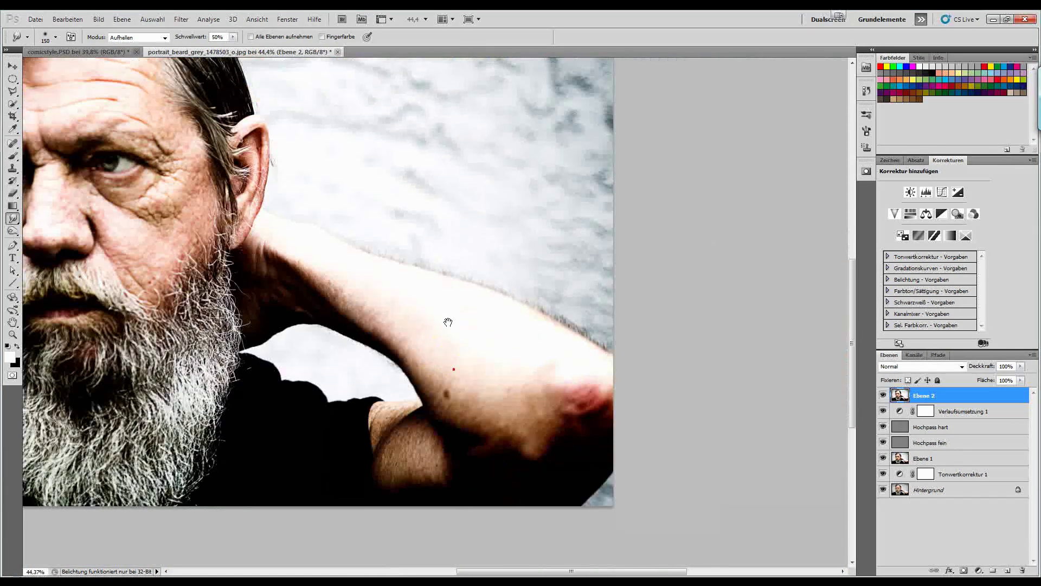
scroll(490, 360, down, 1)
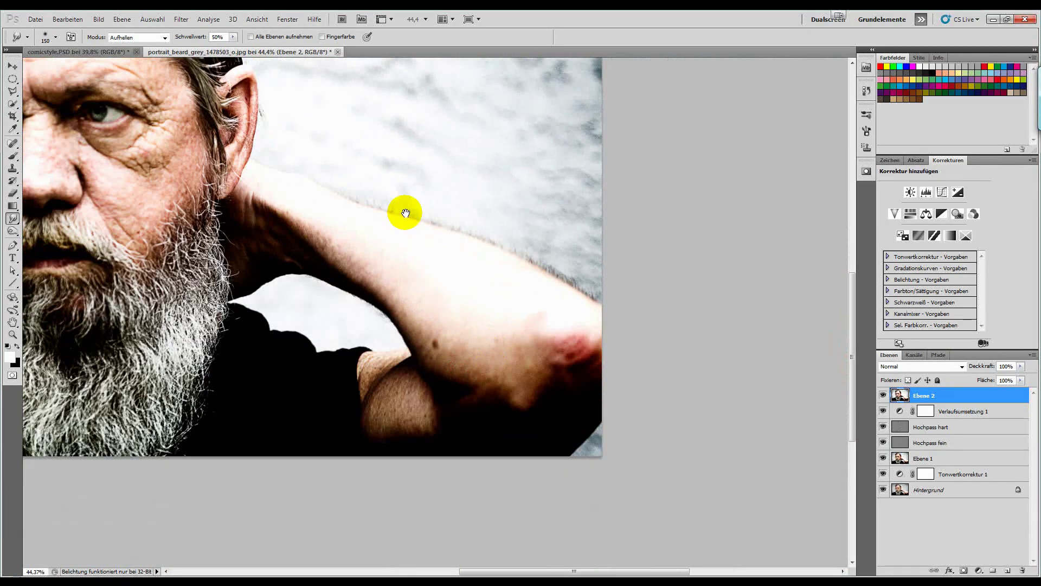
drag(406, 213, 532, 278)
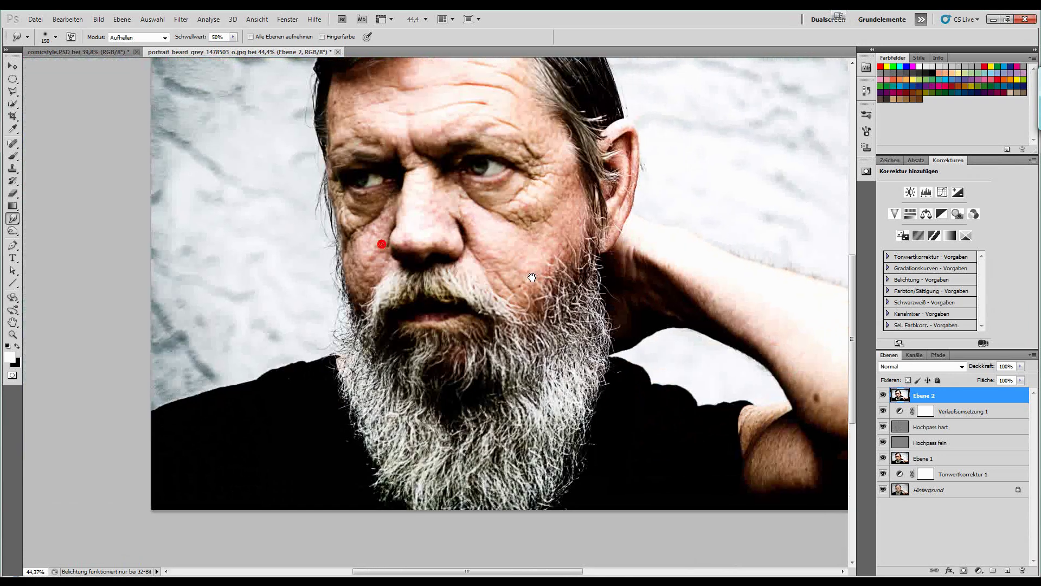
scroll(429, 381, up, 3)
scroll(405, 366, up, 1)
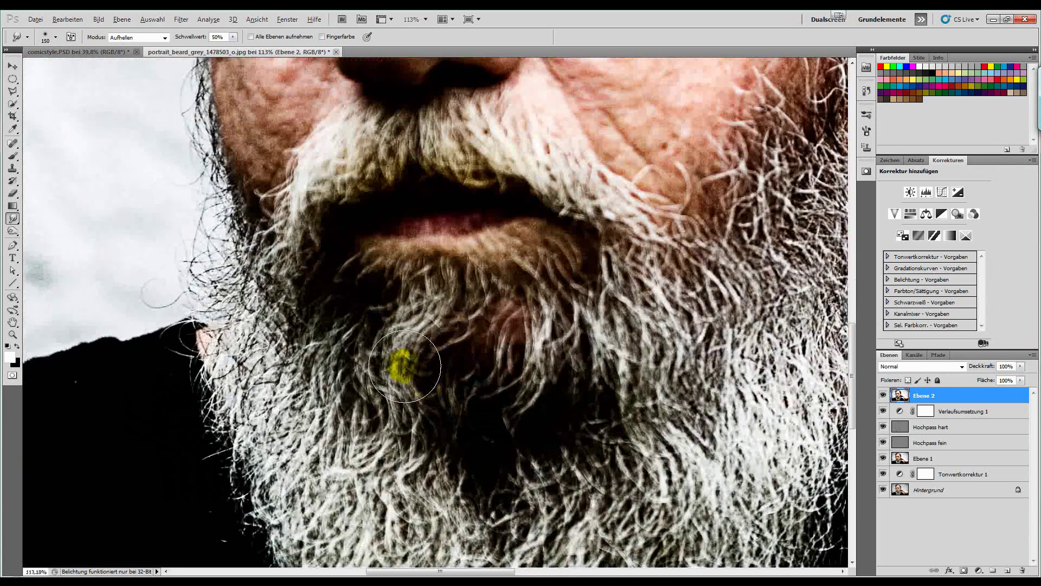
scroll(405, 366, up, 1)
drag(360, 362, 302, 163)
mouse_move(293, 284)
mouse_down()
mouse_move(496, 266)
mouse_move(412, 542)
mouse_up()
drag(411, 97, 400, 433)
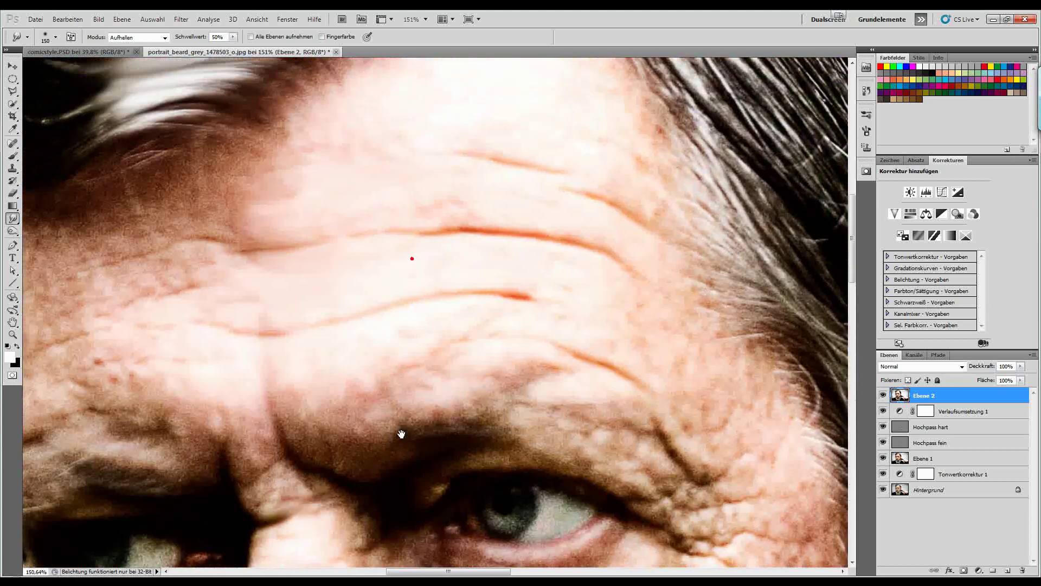
drag(408, 213, 372, 368)
drag(422, 185, 517, 367)
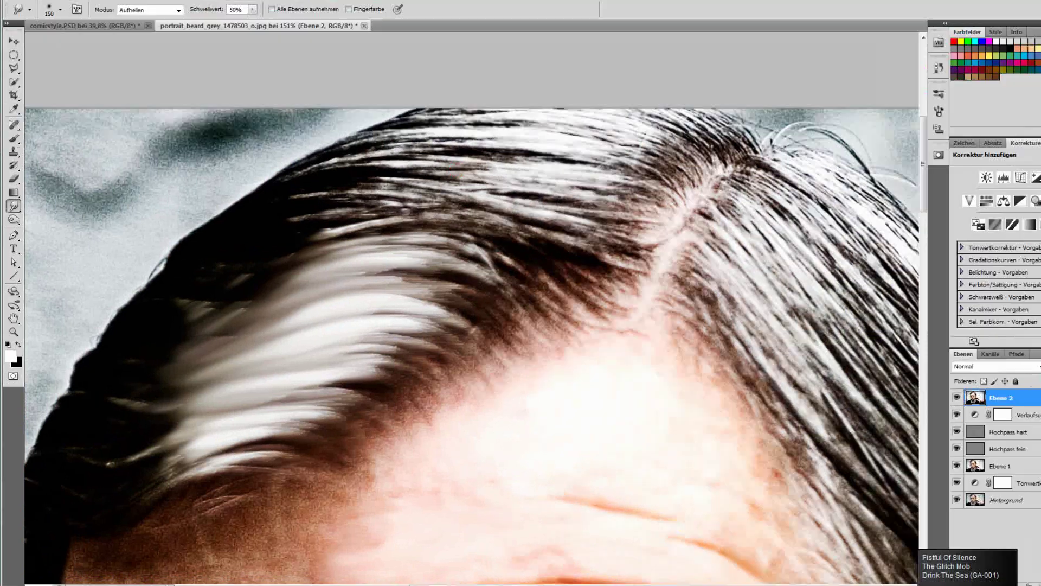
Smooth the forehead skin into horizontal painted streaks with a resized smudge brush.
scroll(788, 112, down, 3)
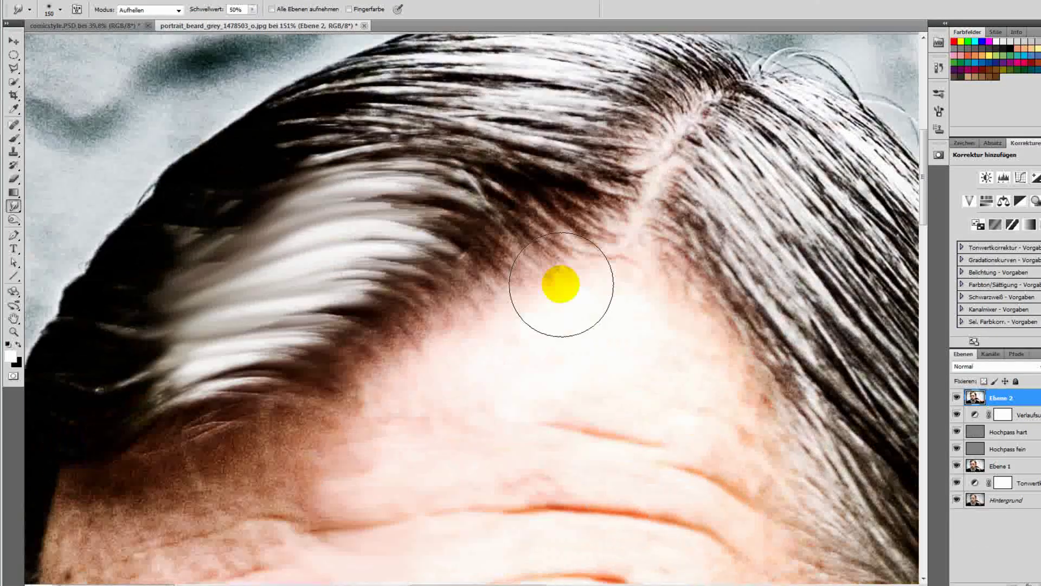
scroll(553, 282, down, 2)
key(bracketleft)
key(bracketleft)
key(bracketleft)
drag(179, 387, 314, 347)
key(ctrl+z)
key(bracketright)
key(bracketright)
drag(130, 309, 402, 303)
drag(119, 352, 231, 392)
Switch smudging to Abdunkeln (Darken) and smooth the skin around the right eye.
scroll(197, 365, down, 2)
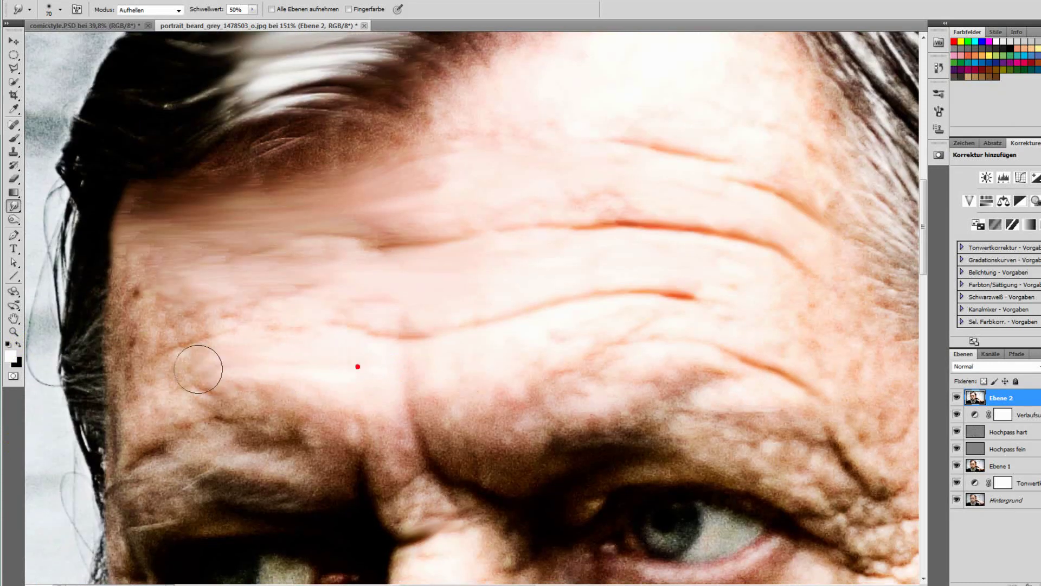
scroll(582, 218, down, 2)
mouse_move(282, 222)
mouse_down()
mouse_move(548, 222)
mouse_move(401, 244)
mouse_move(568, 328)
mouse_up()
scroll(439, 327, right, 5)
scroll(567, 329, up, 3)
mouse_move(321, 242)
mouse_down()
mouse_move(443, 216)
mouse_move(249, 222)
mouse_up()
key(shift+alt+k)
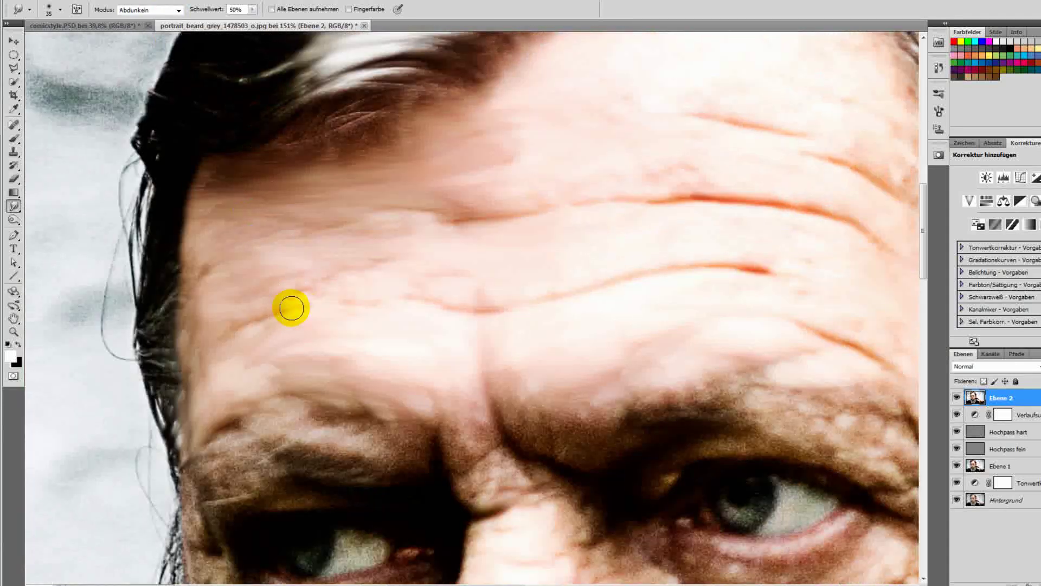
mouse_move(549, 197)
mouse_down()
mouse_move(680, 239)
mouse_move(529, 136)
mouse_up()
mouse_move(304, 331)
mouse_down()
mouse_move(337, 365)
mouse_move(601, 285)
mouse_move(548, 288)
mouse_up()
mouse_move(663, 314)
mouse_down()
mouse_move(830, 445)
mouse_move(699, 368)
mouse_move(560, 404)
mouse_move(456, 272)
mouse_up()
Pan across both eyes and the nose over to the image-right eye and ear.
drag(537, 302, 642, 377)
mouse_move(311, 348)
mouse_down()
mouse_move(353, 360)
mouse_move(534, 279)
mouse_up()
drag(330, 274, 759, 272)
mouse_move(652, 265)
mouse_down()
mouse_move(459, 272)
mouse_move(392, 304)
mouse_up()
mouse_move(371, 493)
mouse_down()
mouse_move(278, 423)
mouse_move(296, 337)
mouse_up()
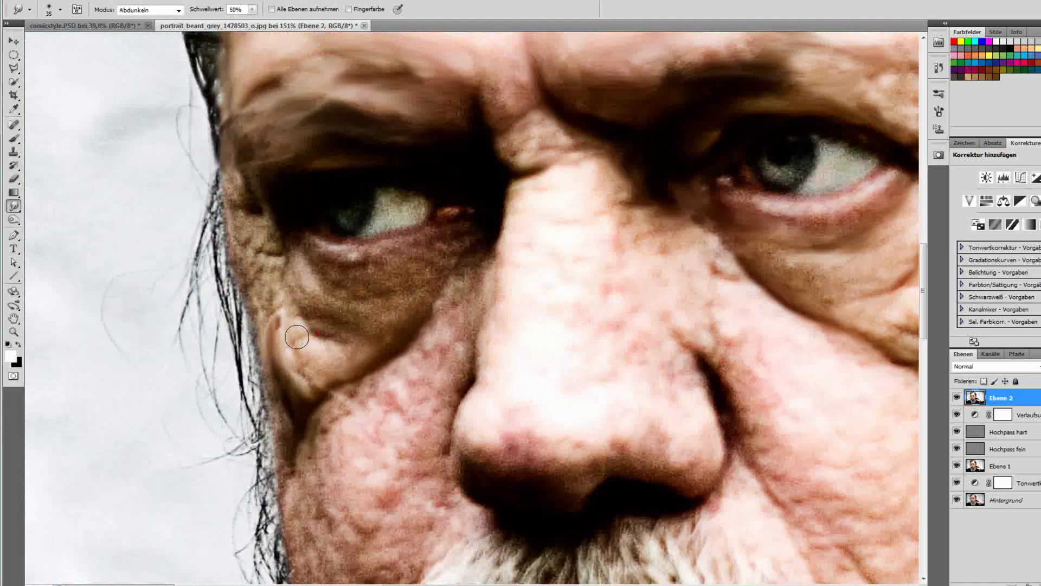
mouse_move(407, 315)
mouse_down()
mouse_move(542, 319)
mouse_move(635, 358)
mouse_up()
mouse_move(893, 520)
mouse_down()
mouse_move(500, 307)
mouse_move(289, 472)
mouse_move(310, 489)
mouse_up()
mouse_move(48, 545)
mouse_down()
mouse_move(260, 448)
mouse_move(407, 416)
mouse_up()
In Aufhellen (Lighten) mode, brighten the nose side, under-eye skin and lower cheek.
click(149, 10)
click(141, 41)
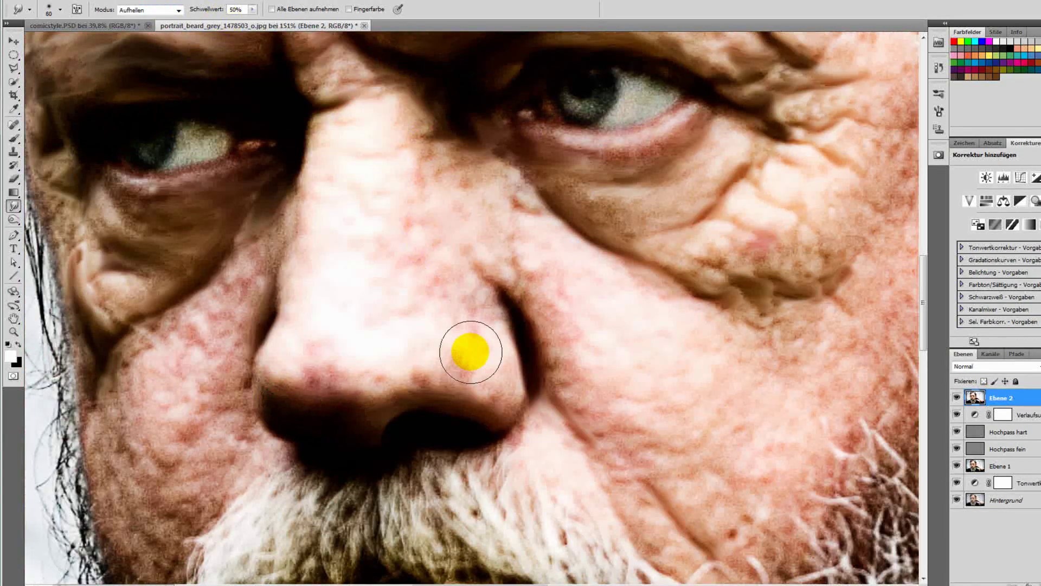
drag(470, 351, 471, 372)
key(bracketright)
mouse_move(448, 181)
mouse_down()
mouse_move(504, 246)
mouse_move(237, 163)
mouse_move(298, 295)
mouse_move(533, 352)
mouse_move(356, 309)
mouse_up()
drag(306, 265, 414, 505)
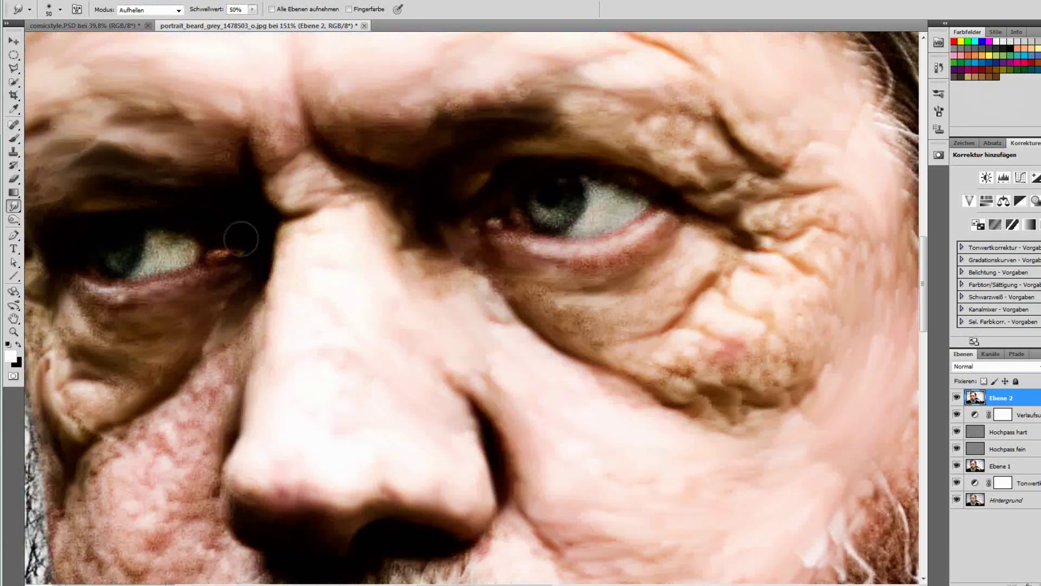
drag(241, 239, 372, 256)
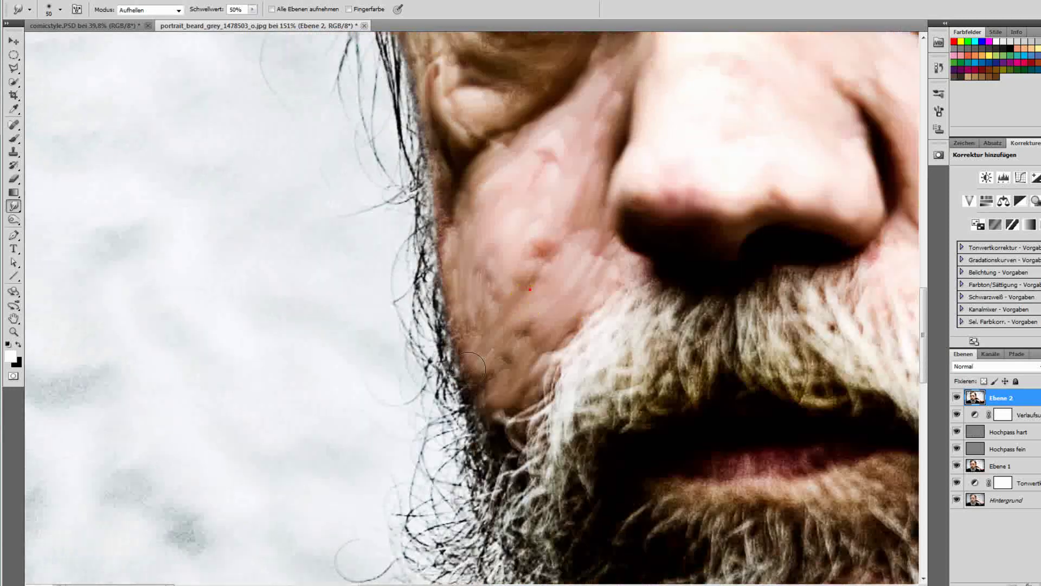
mouse_move(519, 325)
mouse_down()
mouse_move(508, 426)
mouse_move(439, 240)
mouse_up()
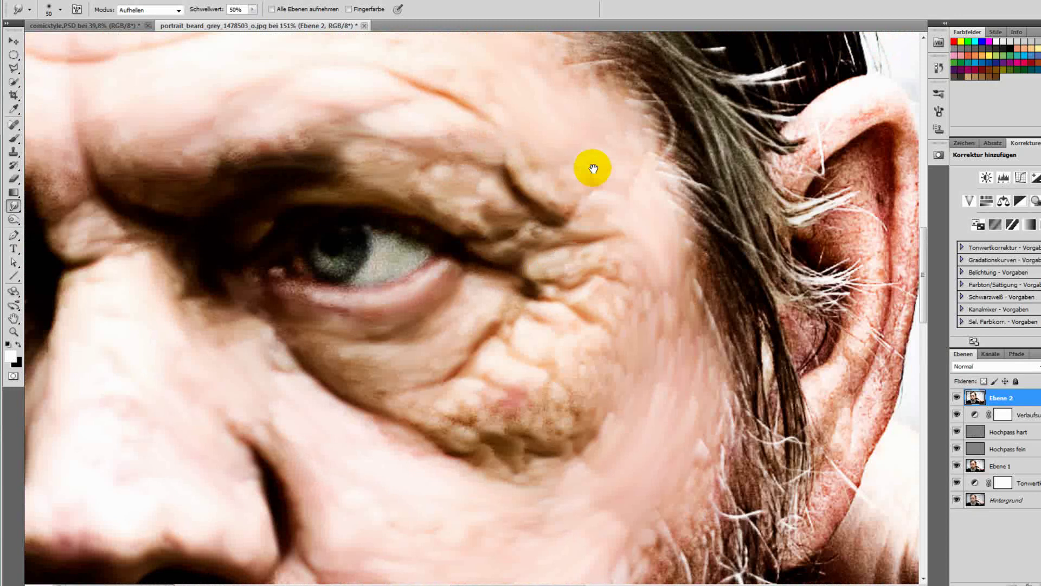
With Aufhellen mode and a larger brush, lighten and smooth the outer ear.
mouse_move(439, 241)
mouse_down()
mouse_move(421, 503)
mouse_move(515, 143)
mouse_move(489, 69)
mouse_move(426, 394)
mouse_move(455, 135)
mouse_move(486, 305)
mouse_move(413, 233)
mouse_up()
key(alt+shift+k)
click(150, 10)
click(136, 50)
key(bracketright)
key(bracketright)
drag(450, 266, 417, 212)
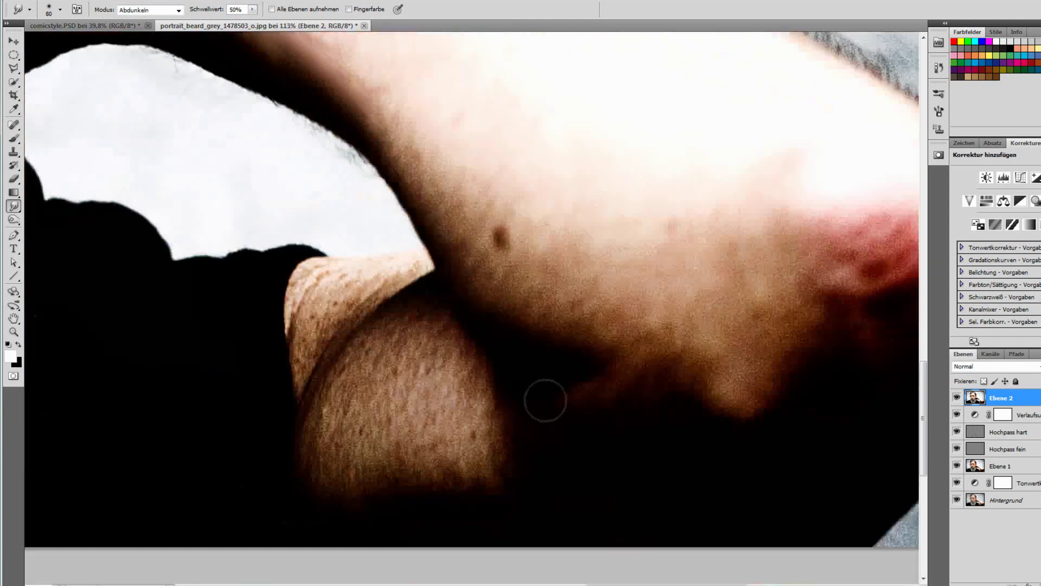
Smooth the arm skin around the mole and the reddish elbow area.
drag(356, 186, 437, 242)
mouse_move(588, 423)
mouse_down()
mouse_move(491, 295)
mouse_move(786, 349)
mouse_move(804, 291)
mouse_up()
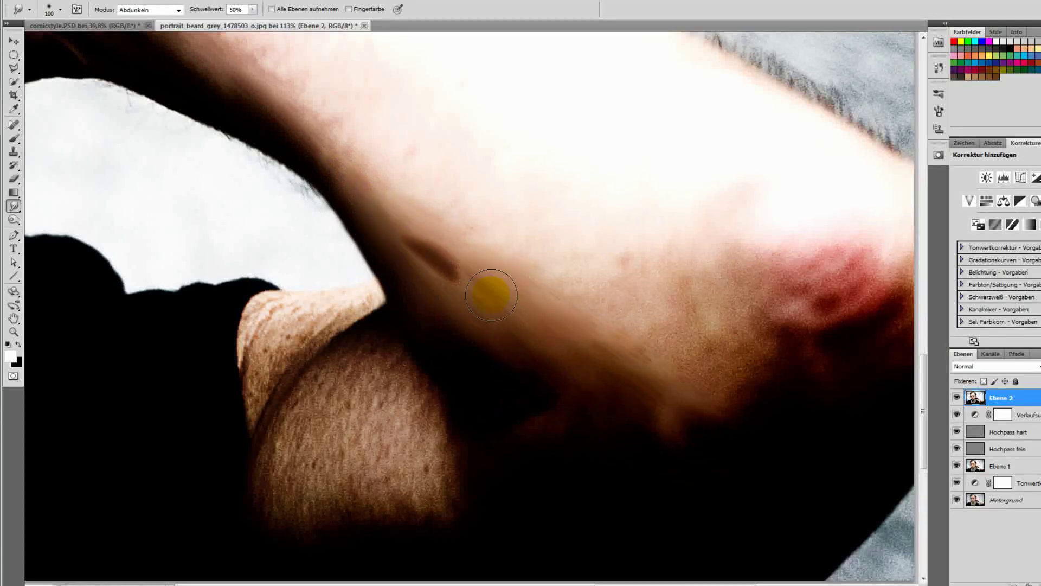
mouse_move(679, 314)
mouse_down()
mouse_move(406, 287)
mouse_move(432, 219)
mouse_up()
key(b)
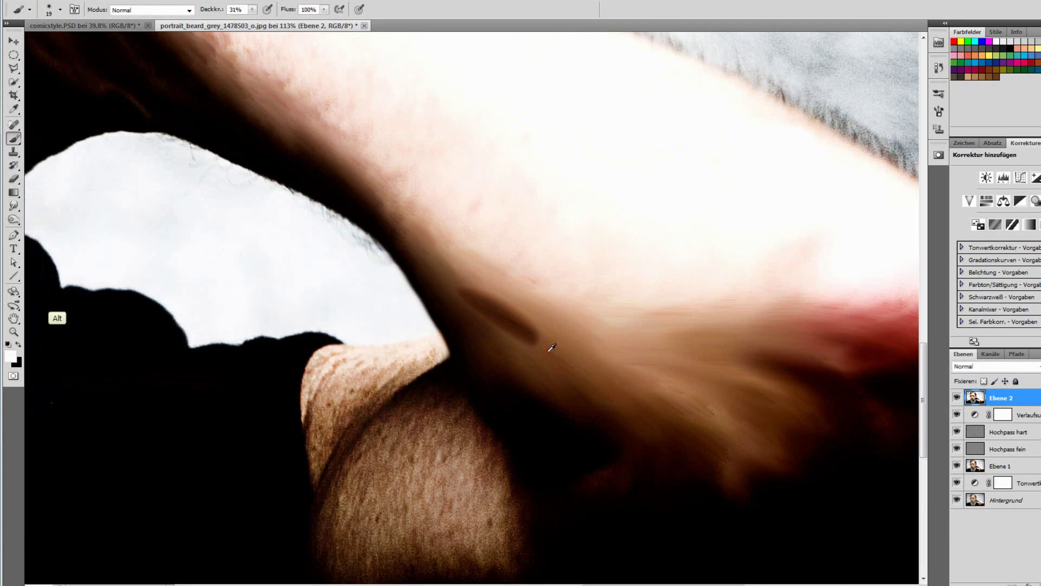
drag(521, 300, 636, 396)
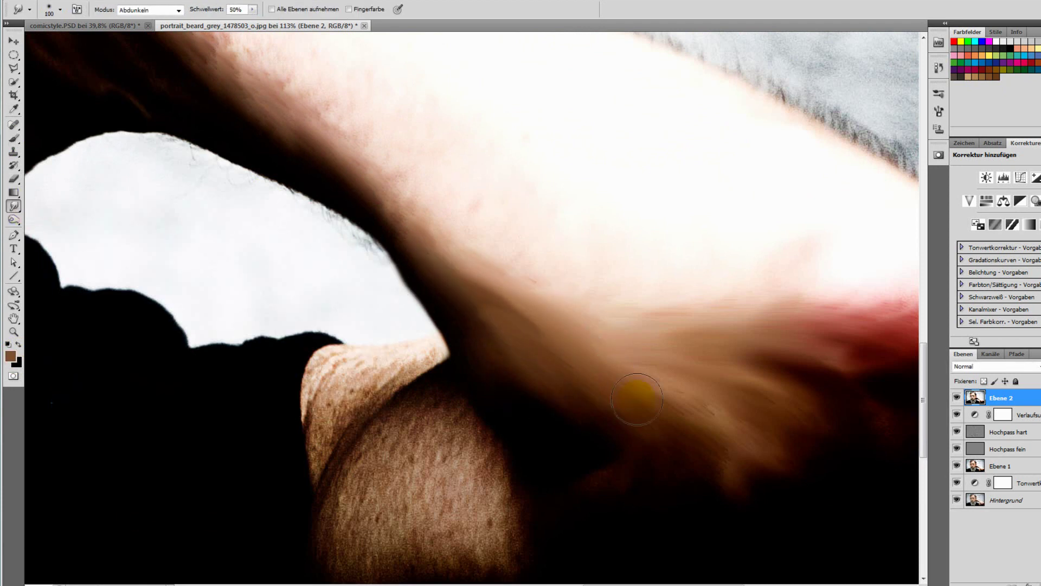
scroll(516, 112, down, 1)
scroll(517, 112, down, 3)
mouse_move(421, 449)
mouse_down()
mouse_move(368, 372)
mouse_move(348, 244)
mouse_move(467, 223)
mouse_up()
Undo the stray beard strokes, then smooth the forearm and upper arm edge in Aufhellen mode.
key(ctrl+z)
key(bracketleft)
key(bracketleft)
key(bracketleft)
drag(384, 122, 444, 404)
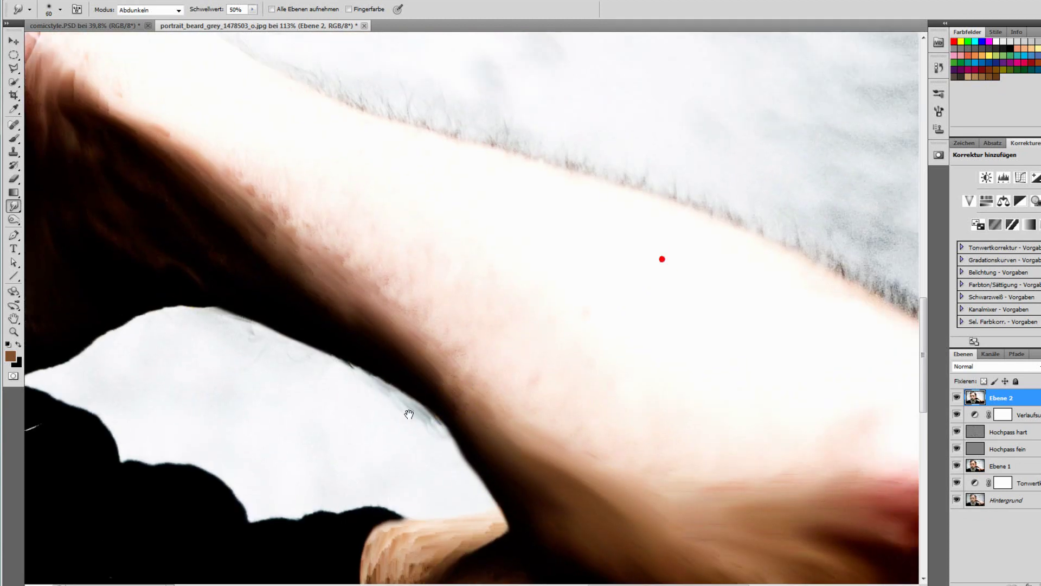
click(149, 10)
click(139, 49)
key(bracketright)
key(bracketright)
key(bracketright)
mouse_move(74, 234)
mouse_down()
mouse_move(268, 243)
mouse_move(435, 458)
mouse_move(388, 349)
mouse_up()
scroll(543, 353, down, 2)
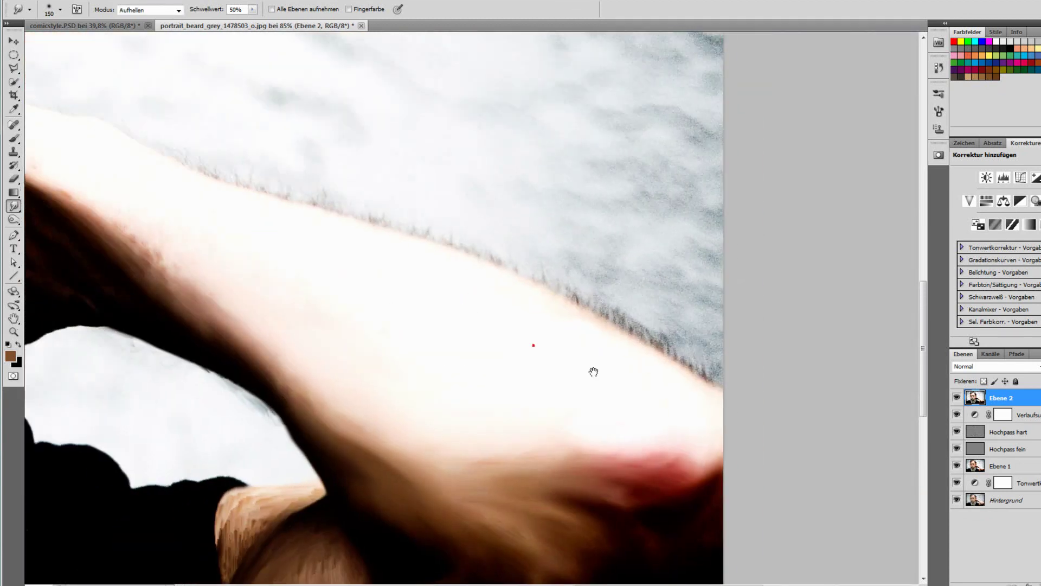
drag(298, 234, 149, 171)
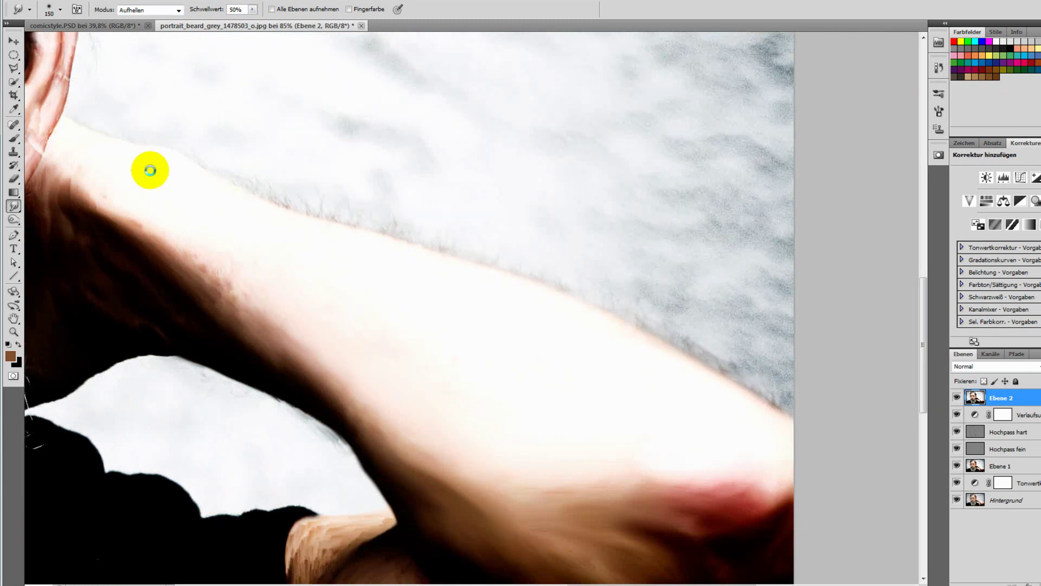
mouse_move(211, 177)
mouse_down()
mouse_move(725, 437)
mouse_move(75, 158)
mouse_move(356, 171)
mouse_move(758, 390)
mouse_move(328, 216)
mouse_up()
Smear the crown hair strands with a 125 px smudge brush.
scroll(327, 217, up, 2)
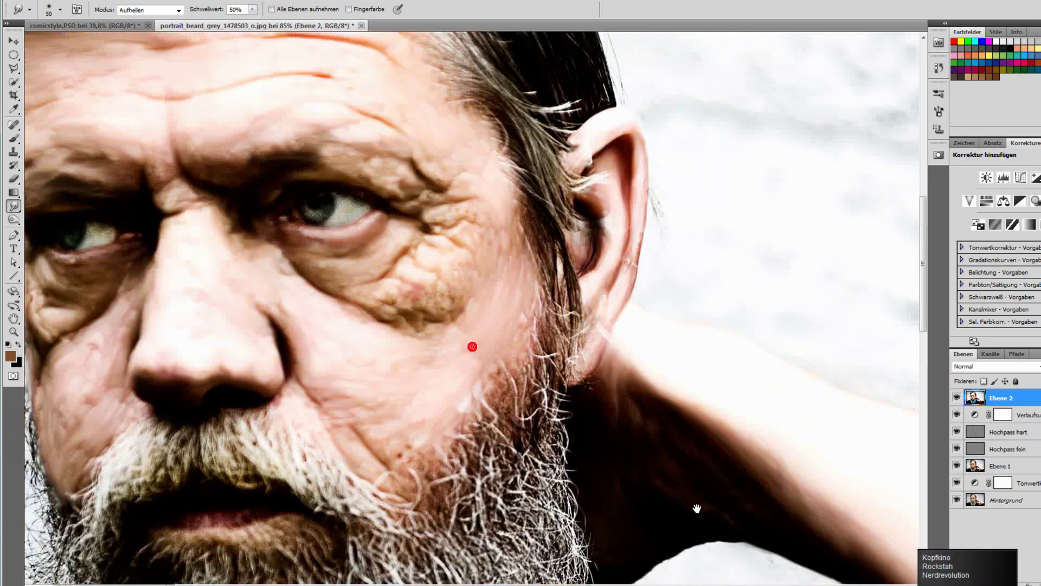
scroll(379, 369, up, 5)
scroll(380, 369, up, 5)
key(bracketright)
key(bracketright)
key(bracketright)
mouse_move(558, 361)
mouse_down()
mouse_move(279, 325)
mouse_move(579, 266)
mouse_move(639, 232)
mouse_move(779, 197)
mouse_up()
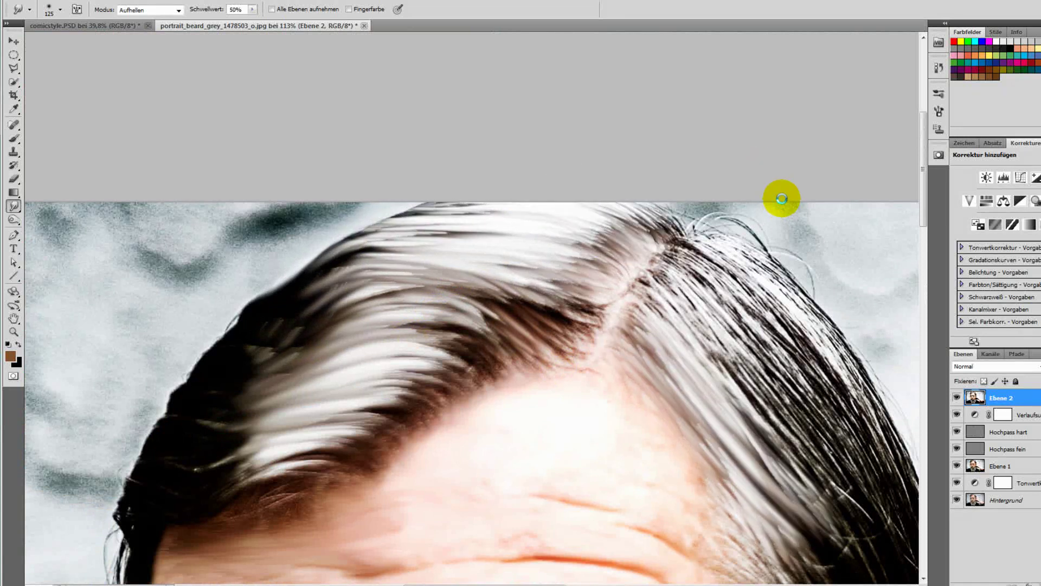
scroll(779, 197, right, 5)
drag(559, 347, 499, 210)
drag(624, 353, 441, 186)
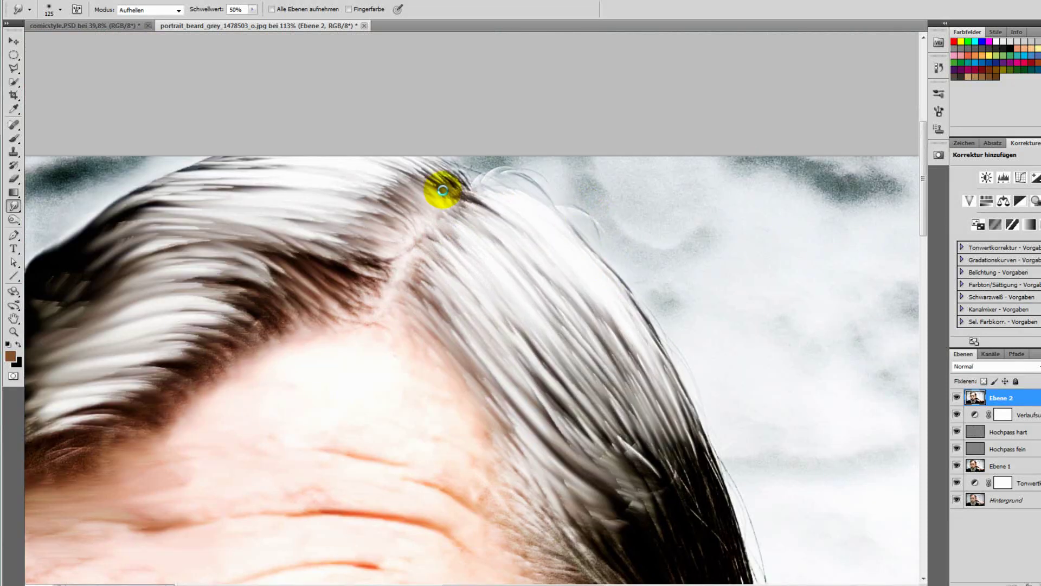
Smooth the hair at the left hairline with an 80 px brush.
scroll(356, 210, down, 2)
key(bracketleft)
key(bracketleft)
key(bracketleft)
scroll(391, 272, down, 2)
scroll(396, 325, left, 3)
scroll(412, 298, left, 2)
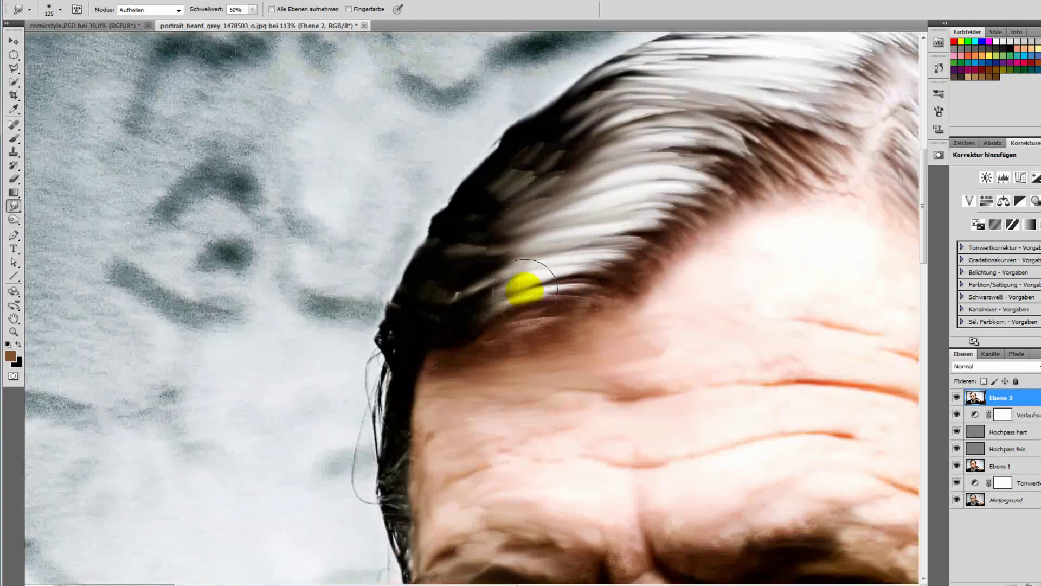
scroll(429, 258, down, 2)
drag(428, 258, 407, 279)
scroll(365, 133, down, 2)
scroll(352, 174, down, 3)
scroll(342, 213, right, 2)
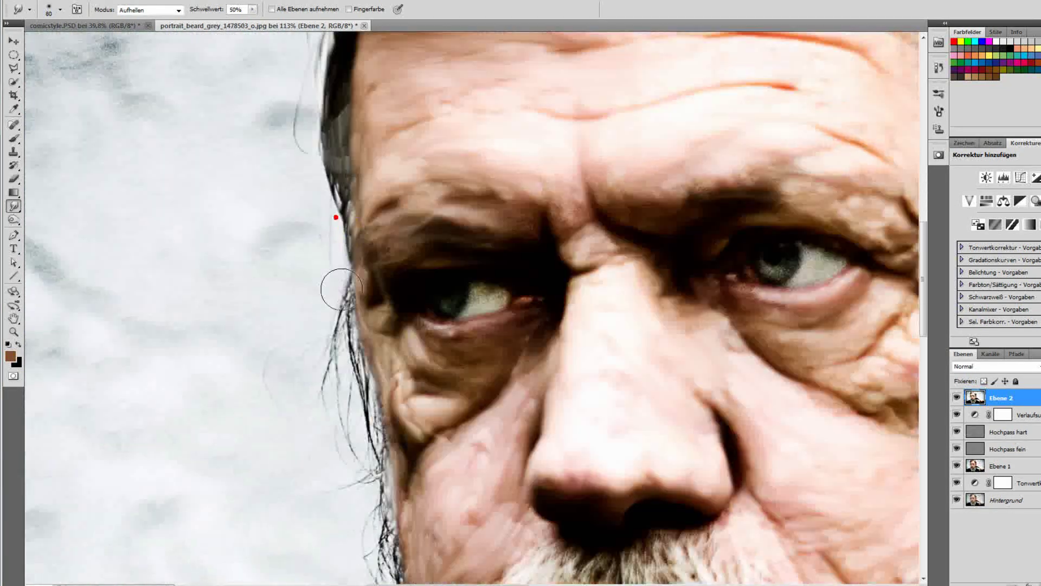
scroll(325, 271, down, 2)
scroll(326, 277, down, 2)
scroll(330, 360, down, 1)
Brighten and smear the left and centre beard and the beard below the chin.
scroll(271, 325, down, 3)
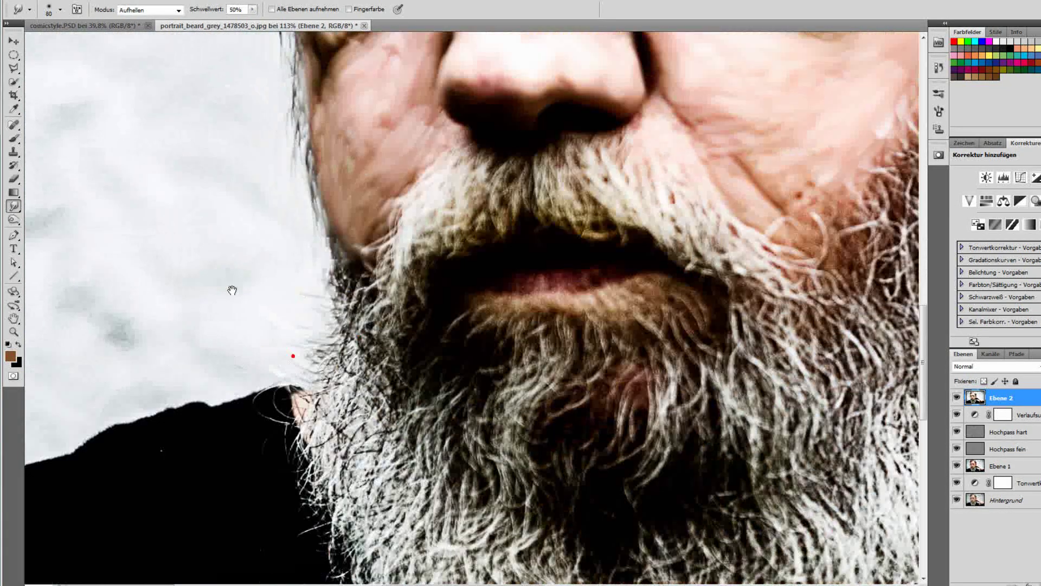
scroll(265, 380, right, 2)
drag(299, 475, 412, 426)
scroll(401, 462, down, 2)
scroll(401, 461, right, 2)
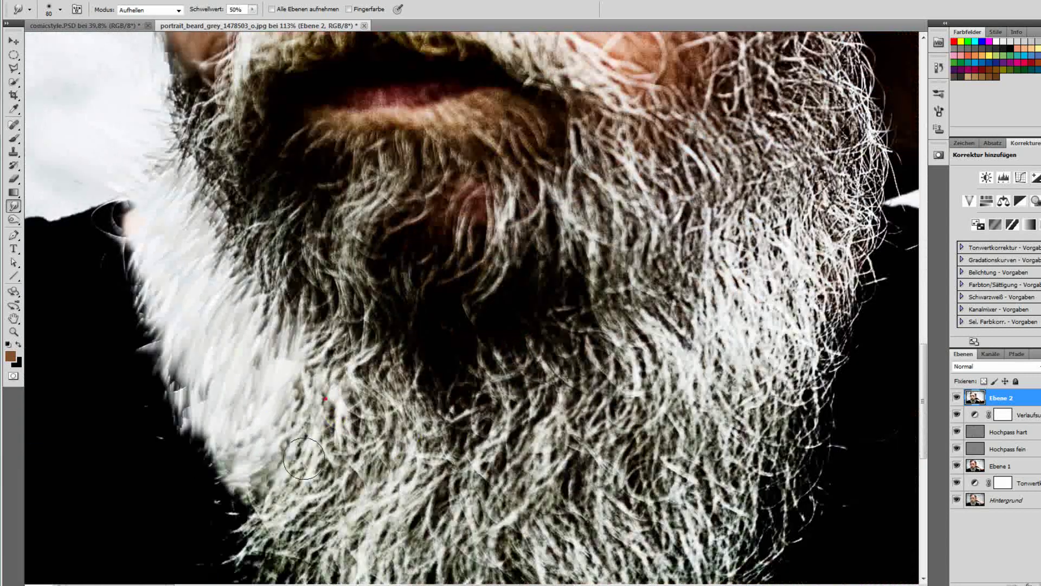
scroll(381, 506, down, 2)
drag(358, 255, 348, 442)
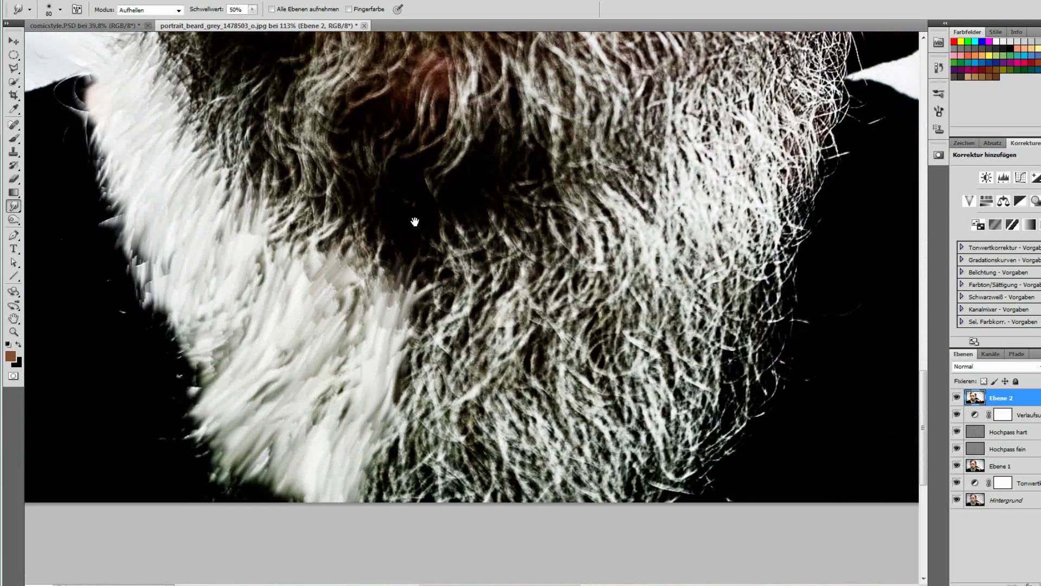
scroll(405, 312, up, 3)
scroll(404, 312, left, 1)
drag(352, 387, 555, 490)
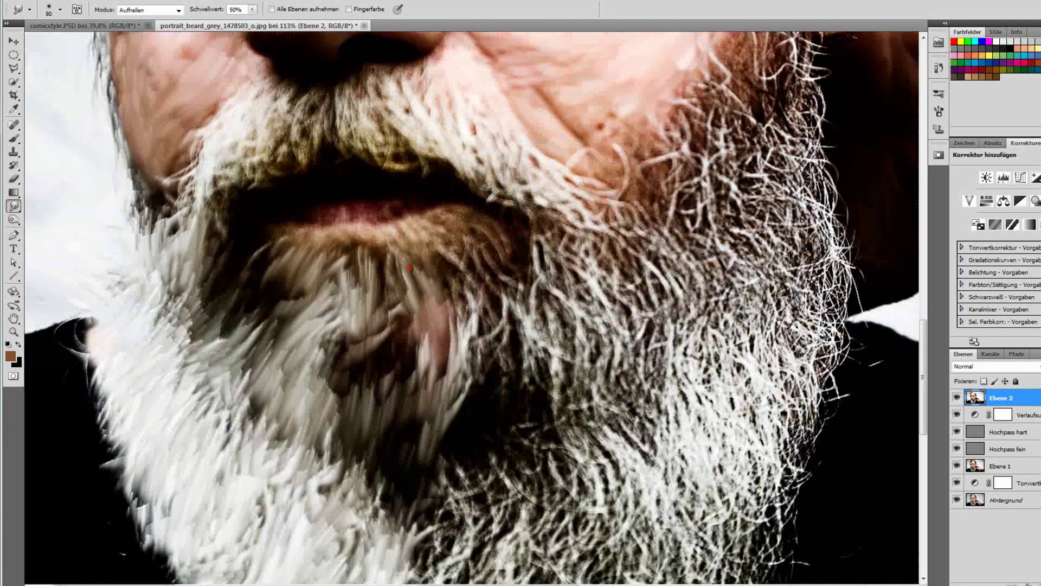
scroll(554, 490, down, 1)
scroll(555, 490, right, 3)
drag(428, 269, 519, 312)
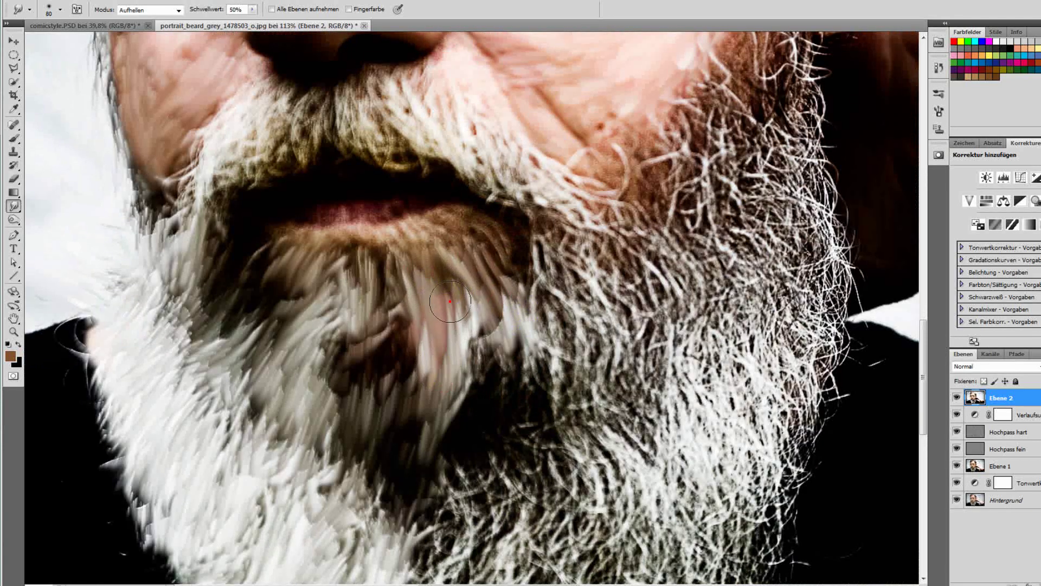
Smear the chin beard and start smoothing its outer edge.
scroll(484, 347, down, 2)
scroll(484, 347, right, 1)
scroll(486, 380, down, 1)
scroll(487, 380, right, 1)
scroll(290, 355, right, 3)
mouse_move(310, 280)
mouse_down()
mouse_move(314, 493)
mouse_move(354, 225)
mouse_up()
scroll(353, 225, up, 2)
drag(400, 158, 460, 432)
scroll(460, 432, down, 1)
scroll(460, 431, right, 1)
drag(425, 495, 434, 360)
Smooth the outer beard edge up toward the cheek.
scroll(435, 360, up, 1)
scroll(434, 360, right, 1)
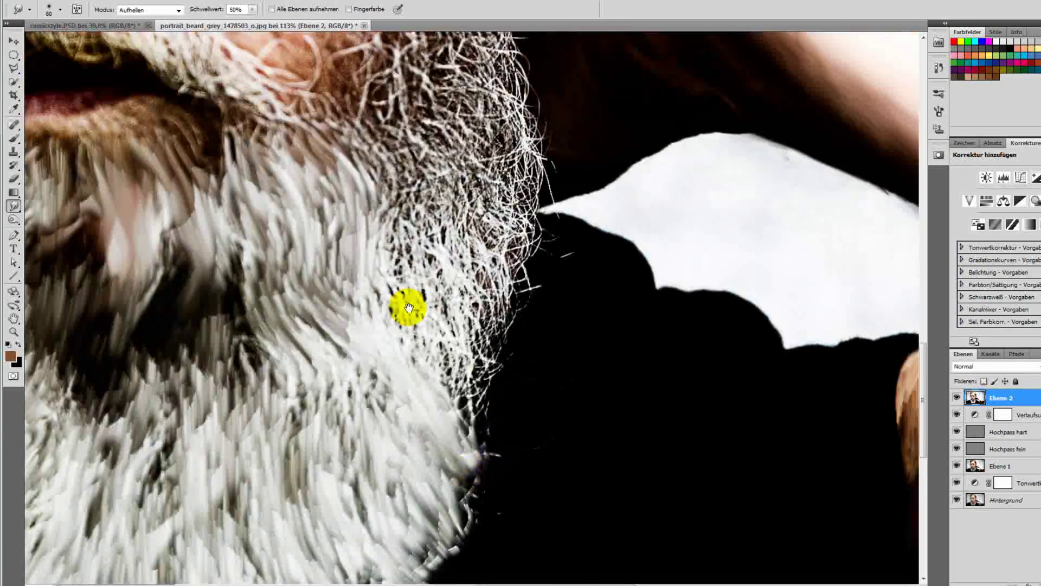
scroll(409, 305, up, 1)
scroll(438, 361, up, 2)
mouse_move(298, 239)
mouse_down()
mouse_move(456, 423)
mouse_move(466, 461)
mouse_up()
scroll(456, 423, up, 1)
scroll(355, 320, up, 1)
scroll(448, 400, up, 1)
mouse_move(356, 320)
mouse_down()
mouse_move(449, 399)
mouse_move(412, 326)
mouse_up()
scroll(412, 326, up, 1)
mouse_move(379, 271)
mouse_down()
mouse_move(303, 379)
mouse_move(219, 332)
mouse_move(484, 427)
mouse_move(325, 336)
mouse_move(412, 412)
mouse_up()
Streak the sideburn hair at and above the ear, then fit the whole portrait.
scroll(354, 390, up, 1)
scroll(332, 307, down, 2)
scroll(320, 368, up, 1)
scroll(380, 326, right, 5)
drag(466, 380, 508, 266)
scroll(508, 266, up, 1)
scroll(488, 272, up, 2)
drag(477, 342, 423, 423)
drag(380, 379, 478, 247)
scroll(477, 246, up, 1)
drag(535, 376, 518, 152)
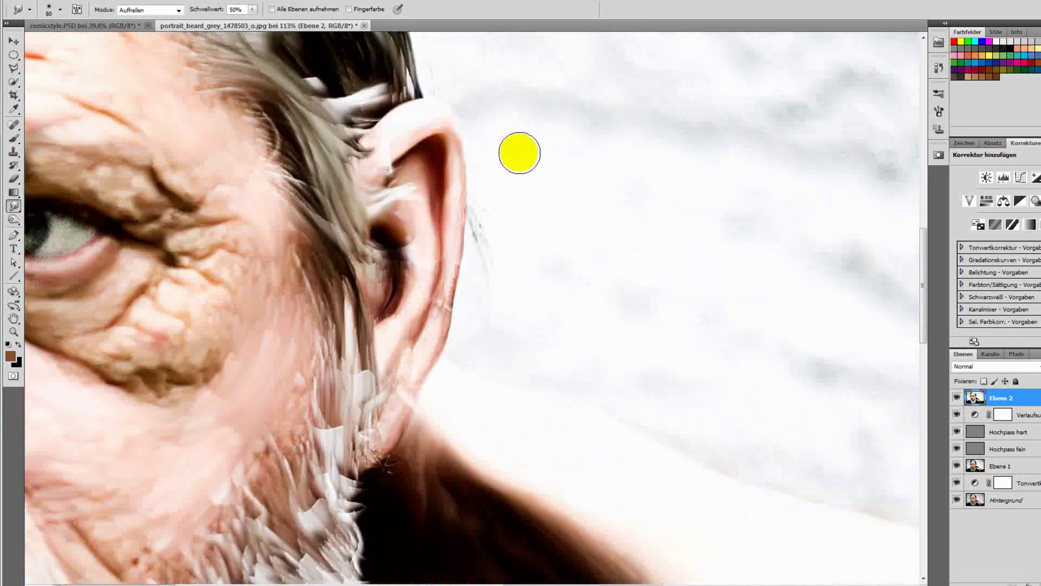
key(ctrl+0)
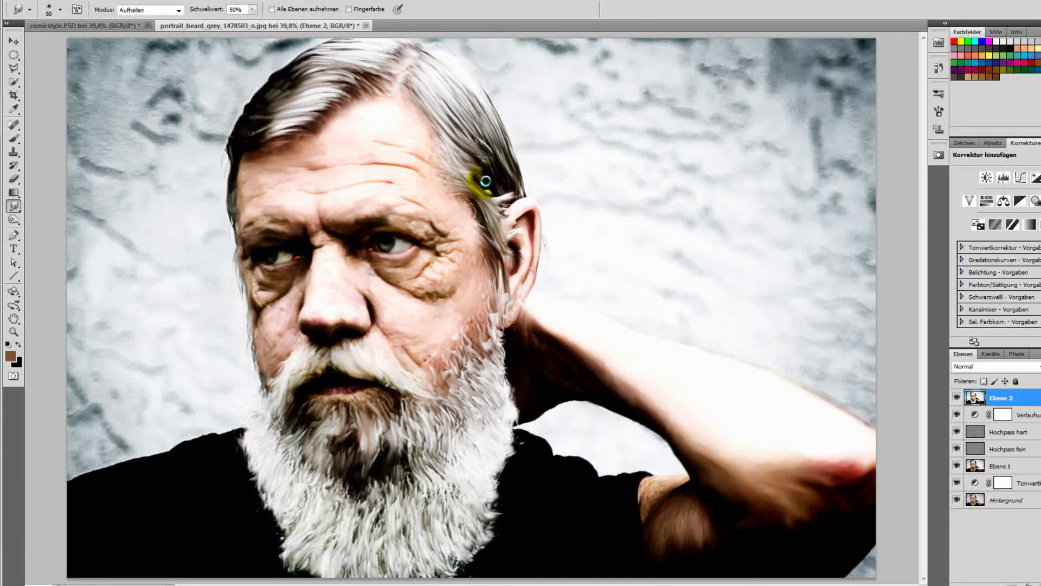
Brighten the eye white in Aufhellen mode and darken the lower lid in Abdunkeln mode.
drag(298, 461, 308, 478)
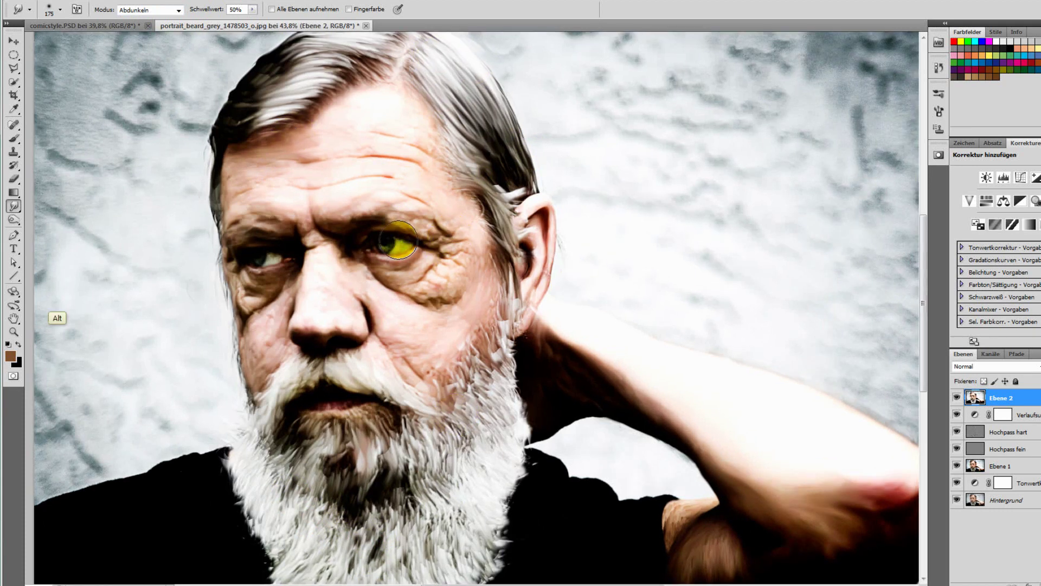
scroll(414, 235, up, 5)
click(314, 365)
drag(511, 307, 465, 284)
drag(468, 368, 488, 347)
key(shift+alt+k)
drag(337, 426, 434, 428)
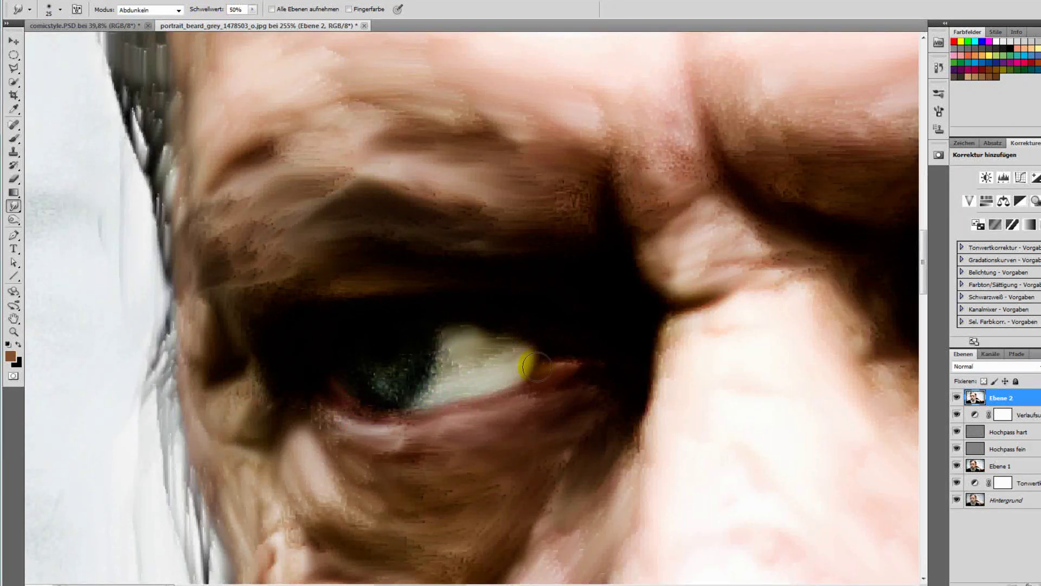
drag(537, 367, 381, 275)
key(ctrl+0)
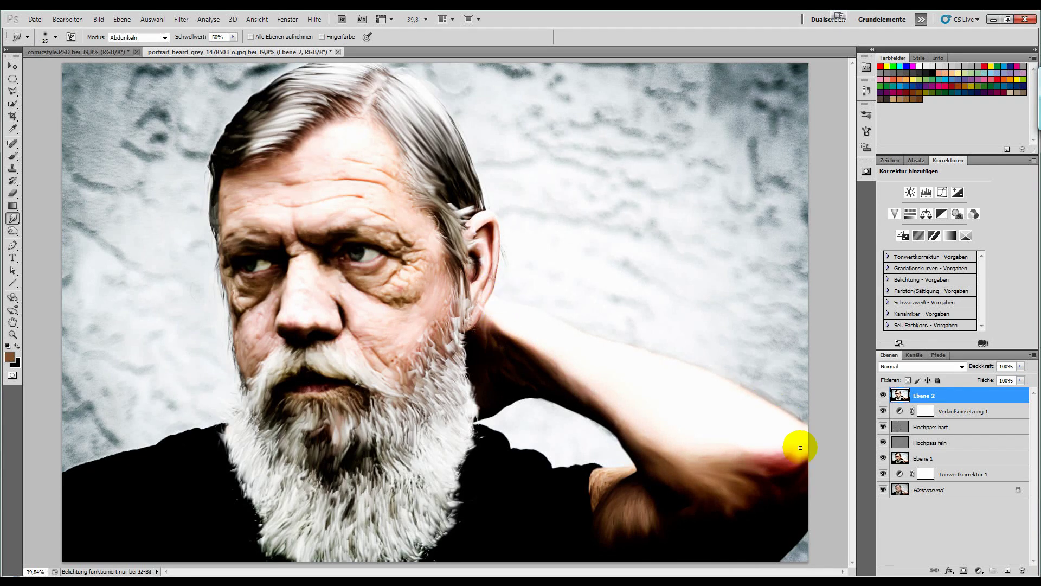
alt+click(884, 490)
alt+click(883, 491)
alt+click(882, 491)
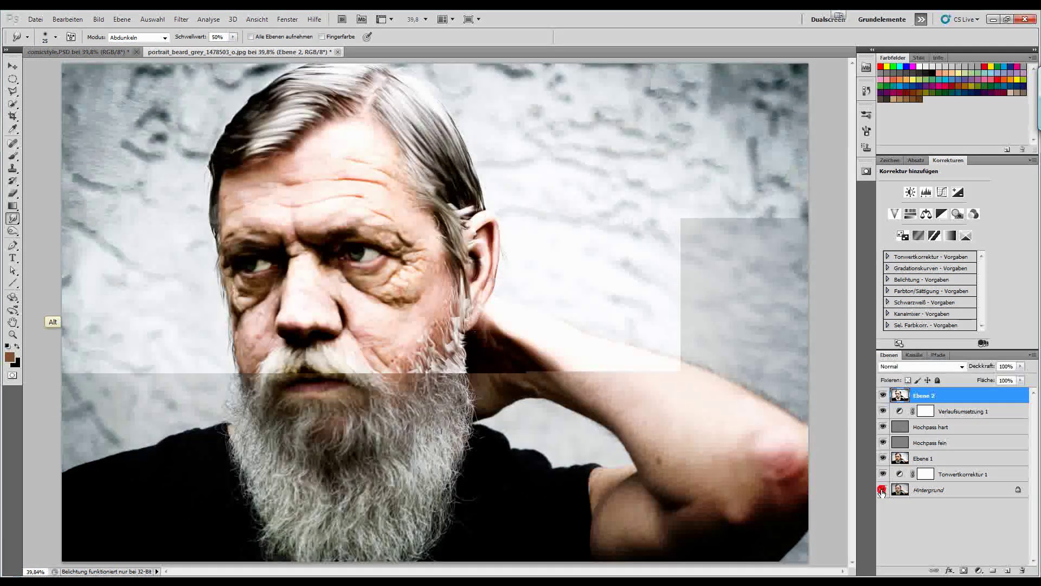
alt+click(883, 491)
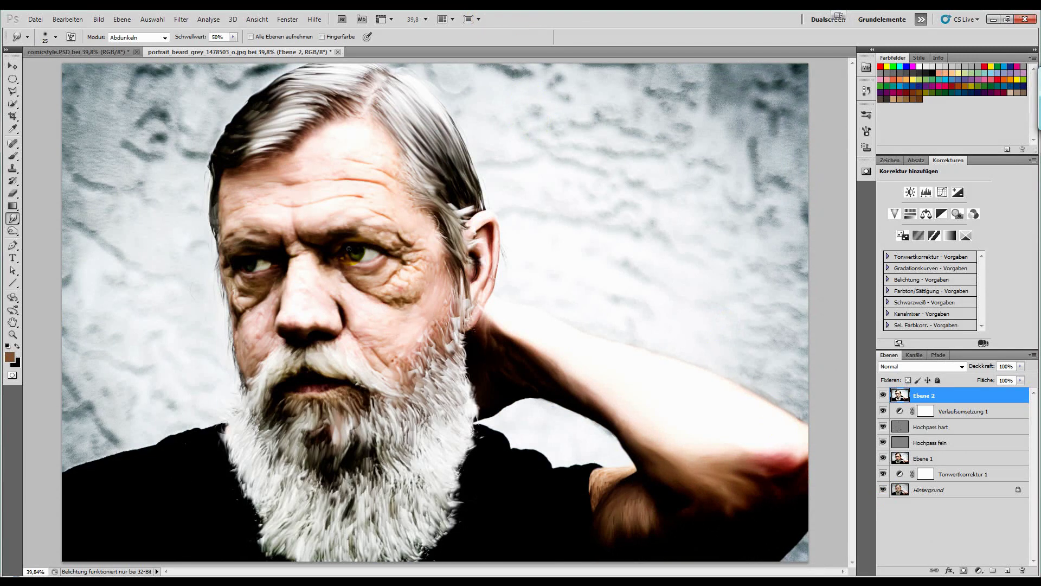
key(ctrl+z)
Smudge-smooth the skin on the cheek, under the eye and on the forehead.
click(233, 436)
drag(379, 303, 391, 296)
drag(391, 297, 418, 251)
drag(344, 186, 343, 182)
Load the 65 px soft round smudge brush and check the Modus options, keeping Abdunkeln at 50%.
click(234, 100)
click(107, 117)
click(159, 210)
click(201, 161)
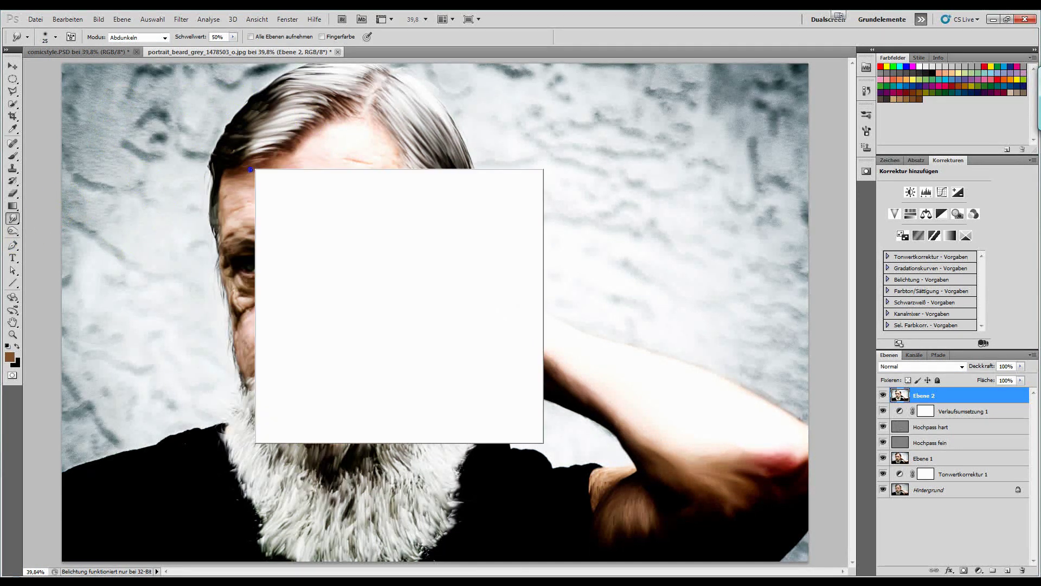
drag(419, 309, 459, 419)
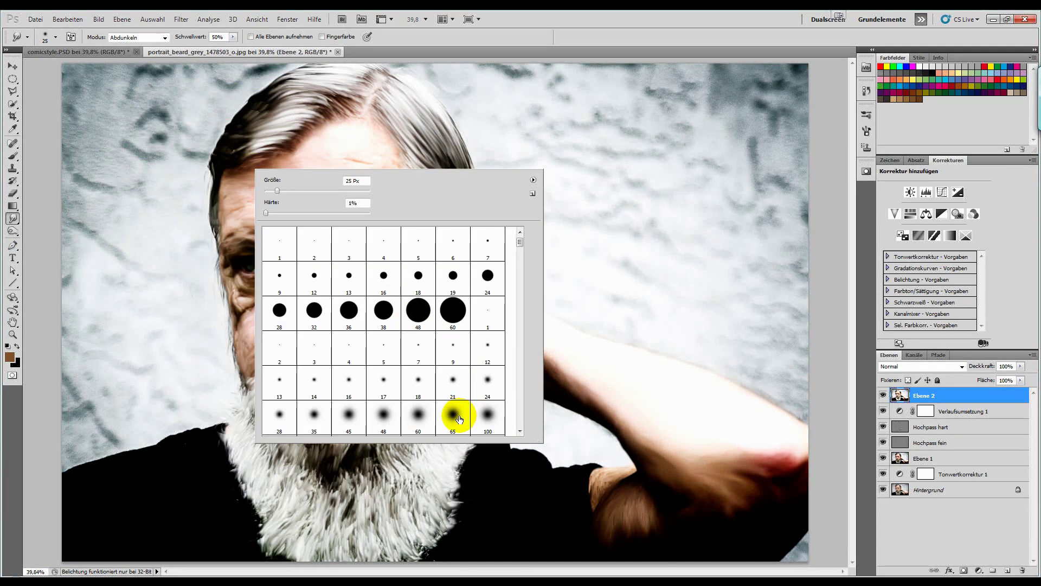
click(513, 53)
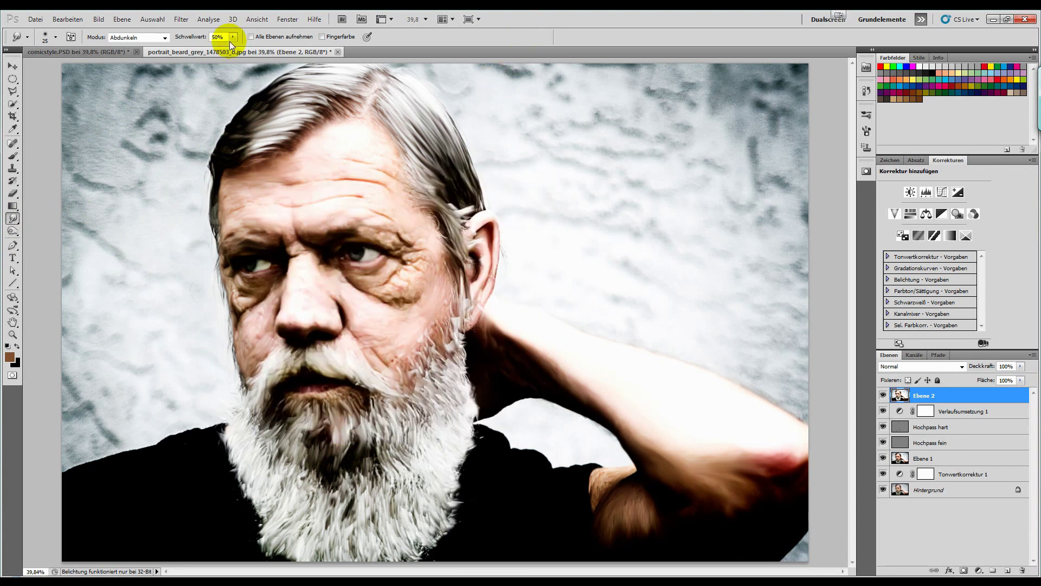
click(153, 38)
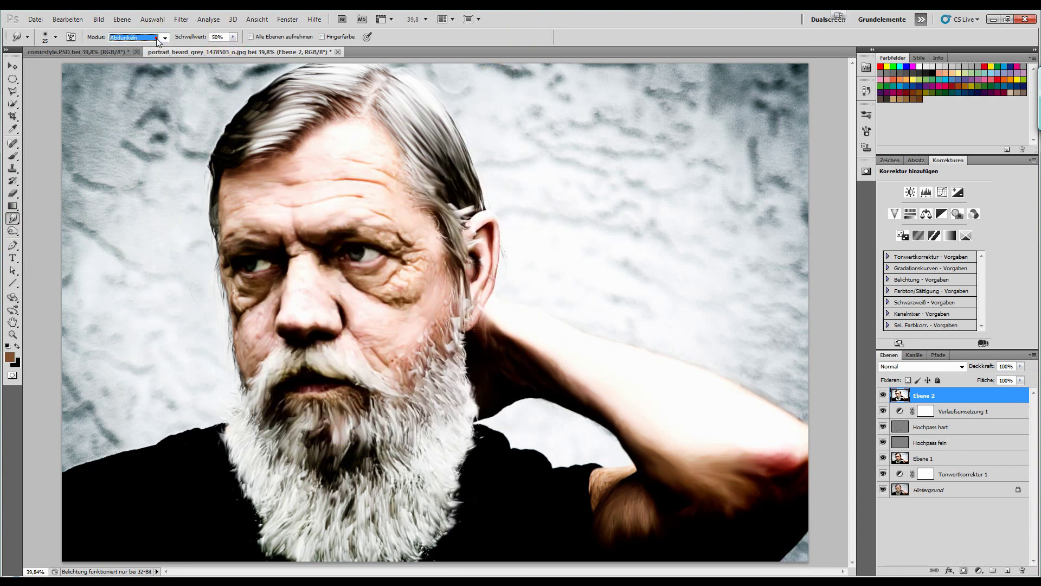